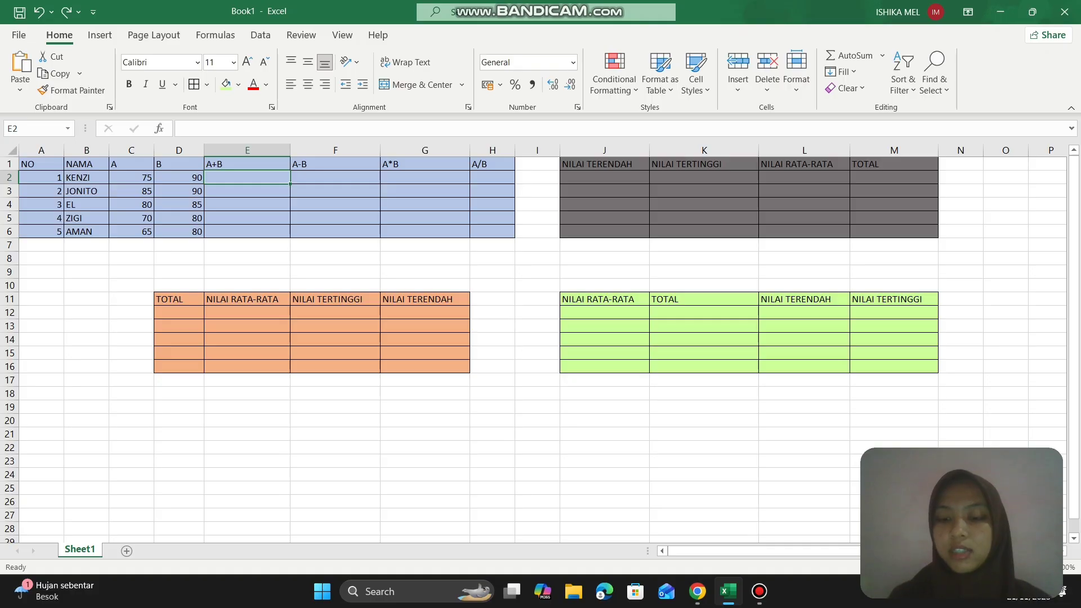
# - Enter the formula =C2+D2 in E2 under A+B and fill it down through row 6
pyautogui.write('=')
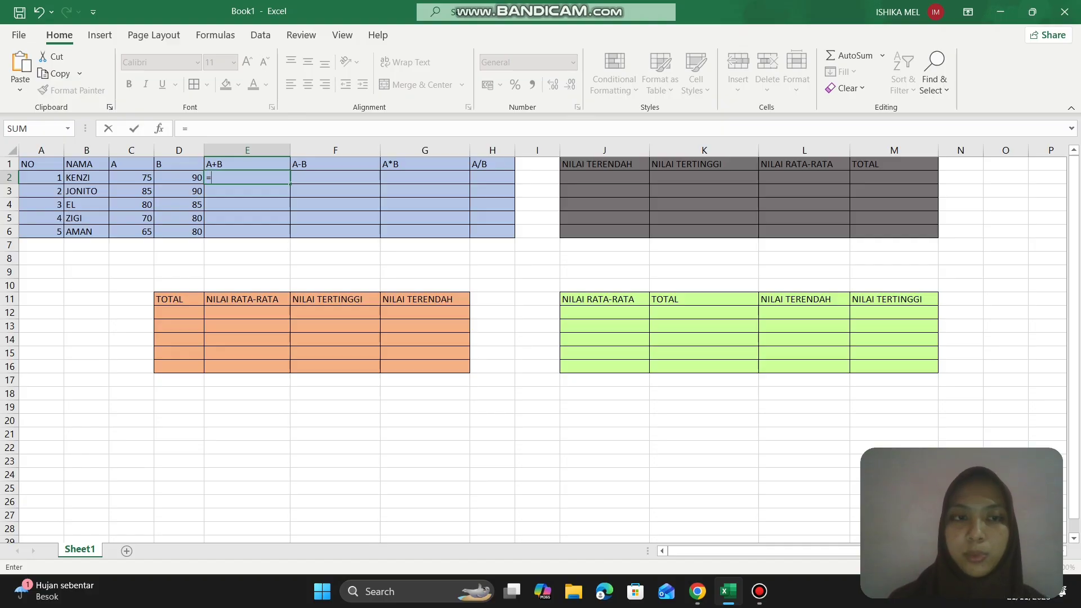
pyautogui.click(135, 177)
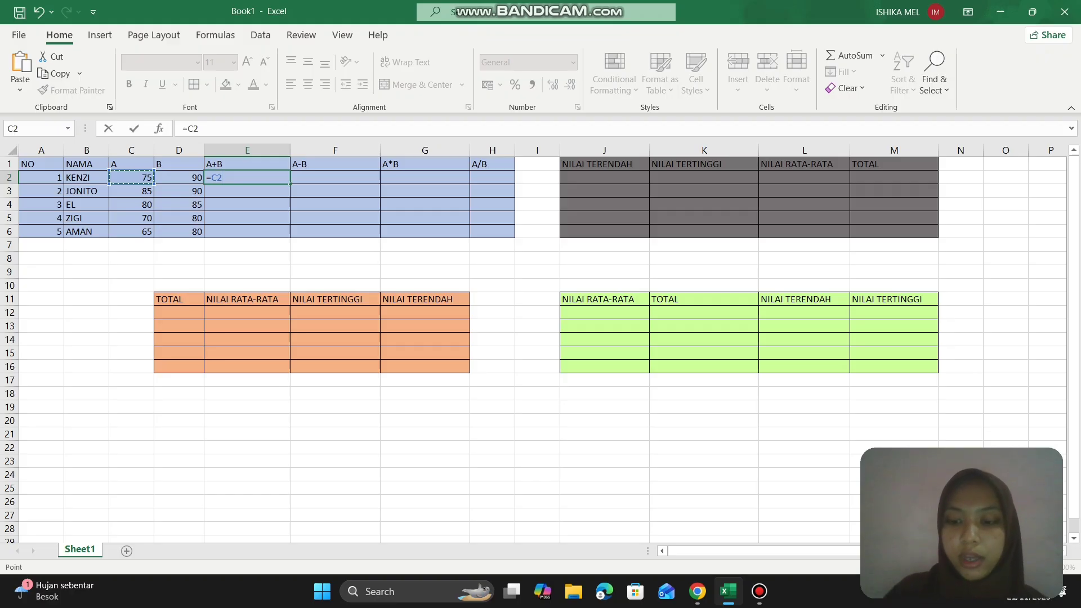
pyautogui.write('+')
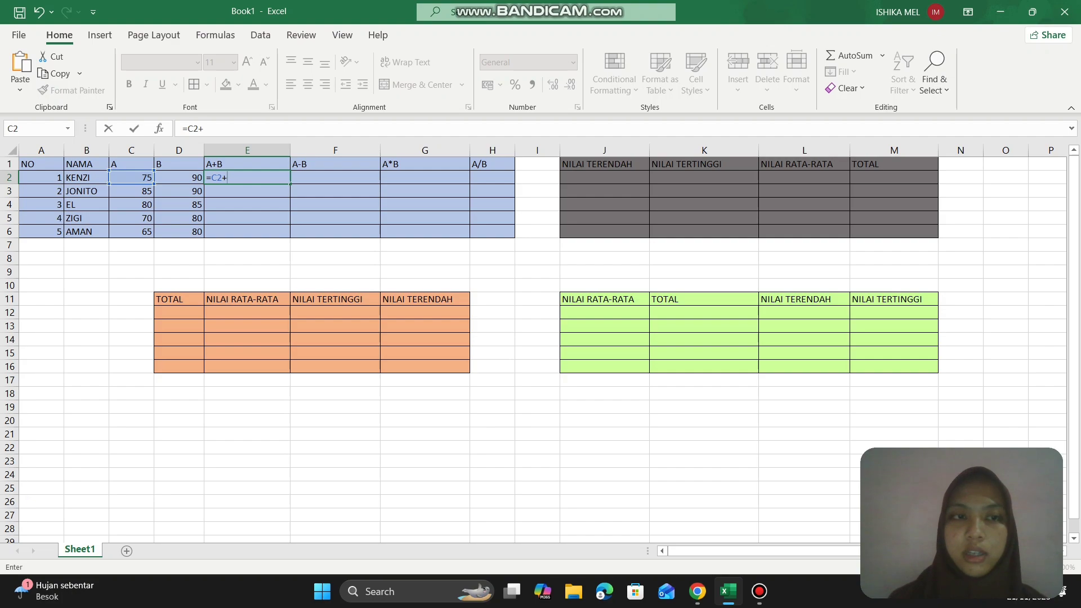
pyautogui.click(173, 177)
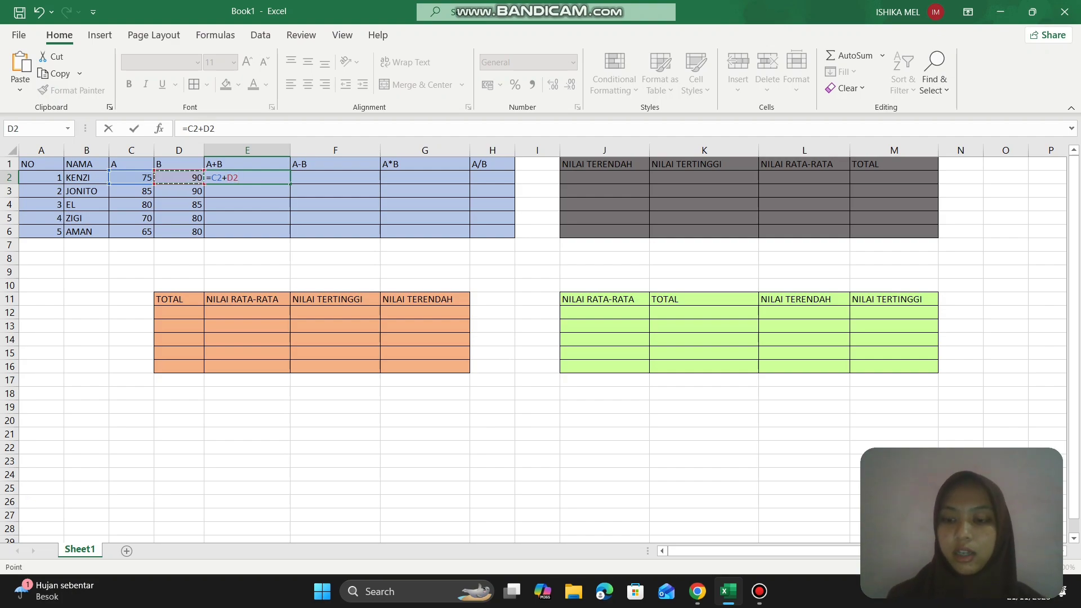
pyautogui.press('Return')
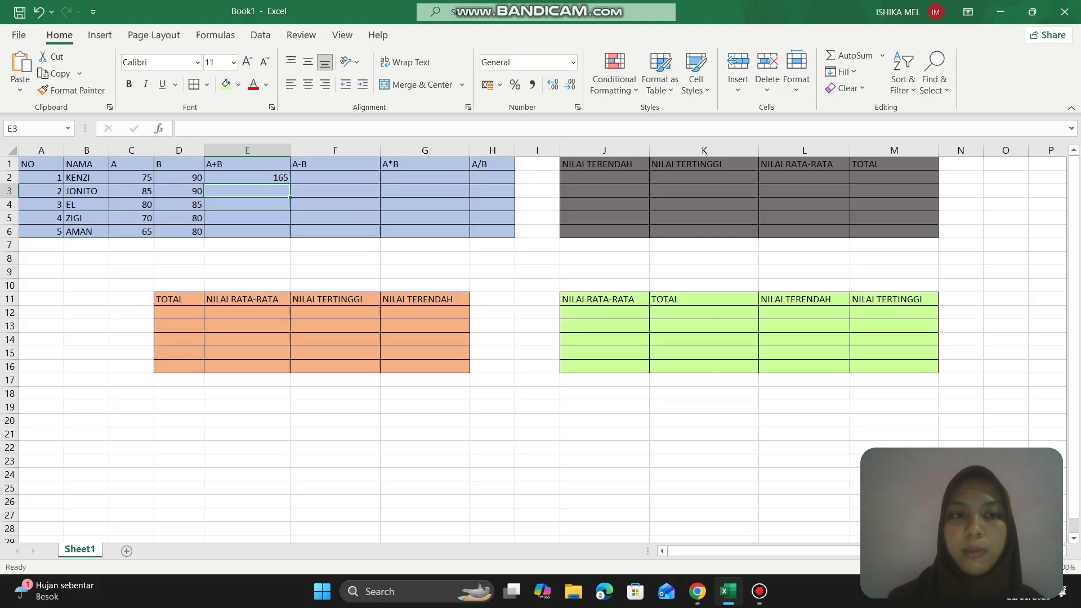
pyautogui.click(278, 179)
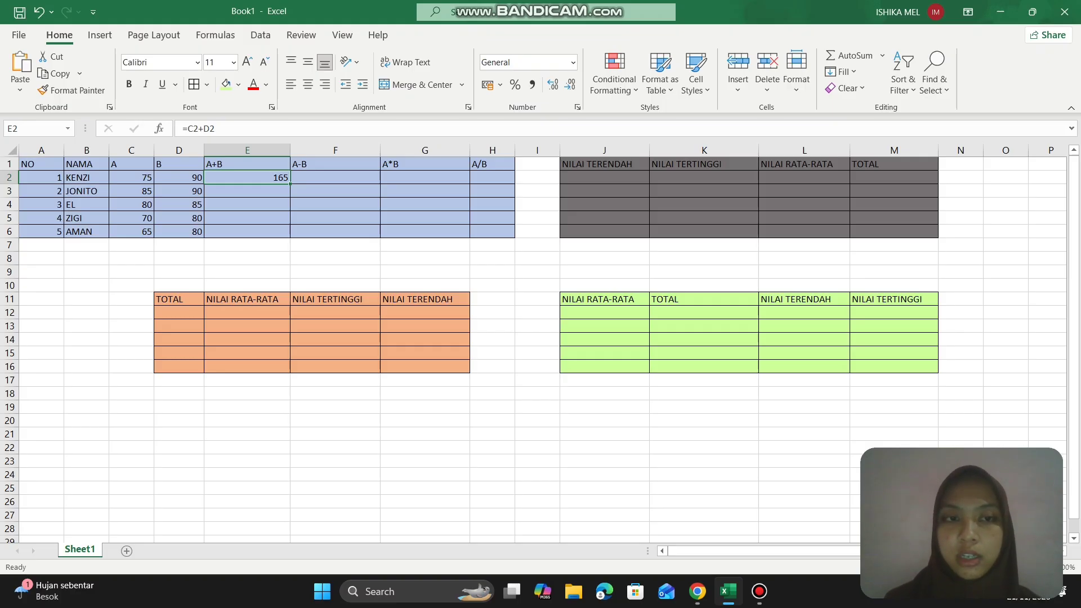
pyautogui.moveTo(288, 184); pyautogui.dragTo(288, 237)
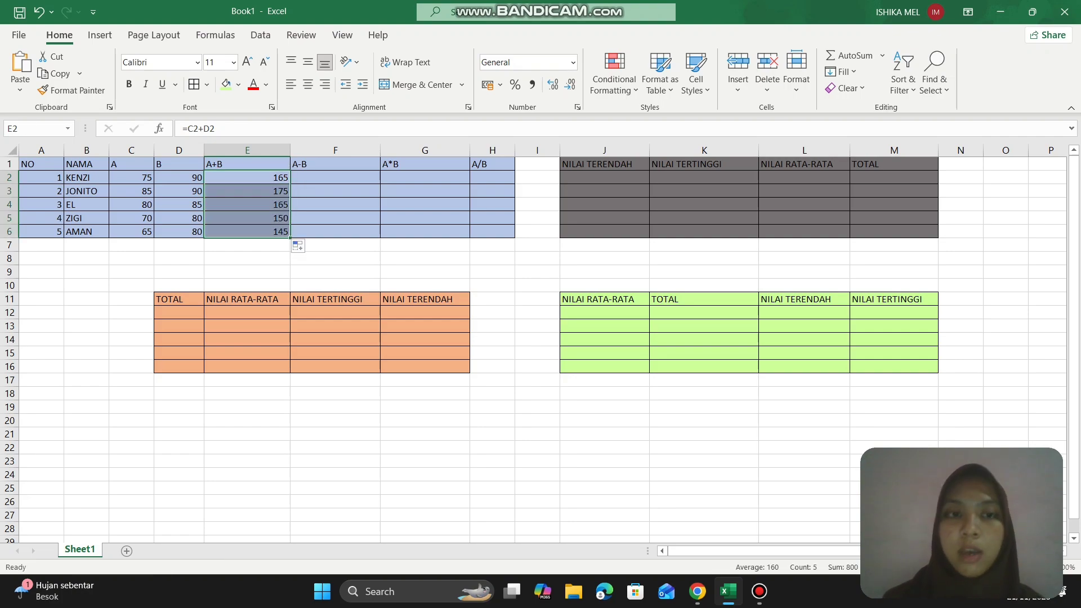
# - Enter the formula =C2-D2 in F2 under A-B and fill it down through row 6
pyautogui.click(315, 178)
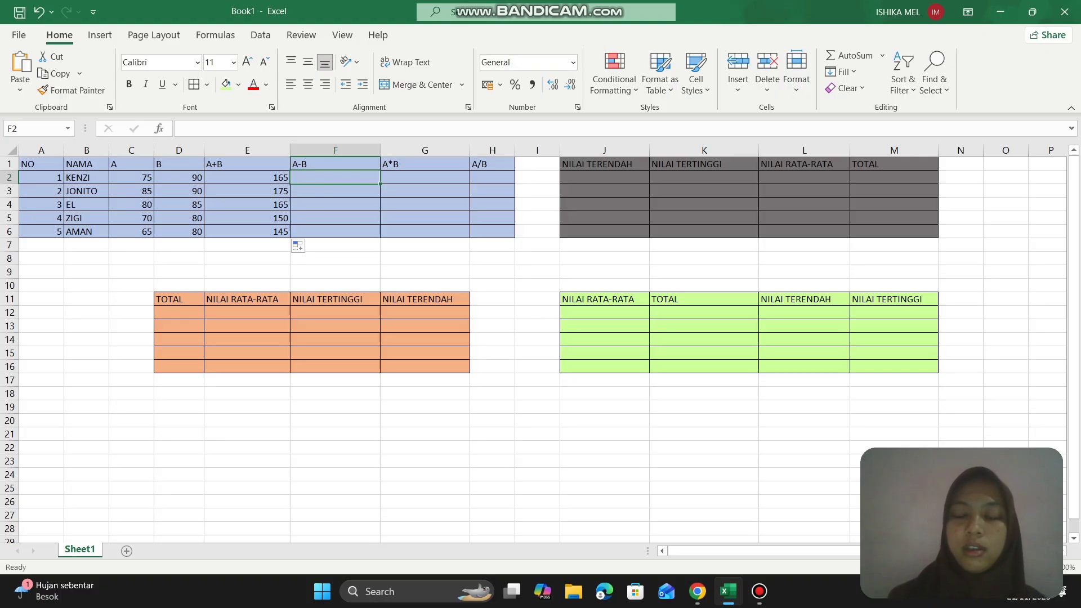
pyautogui.write('=')
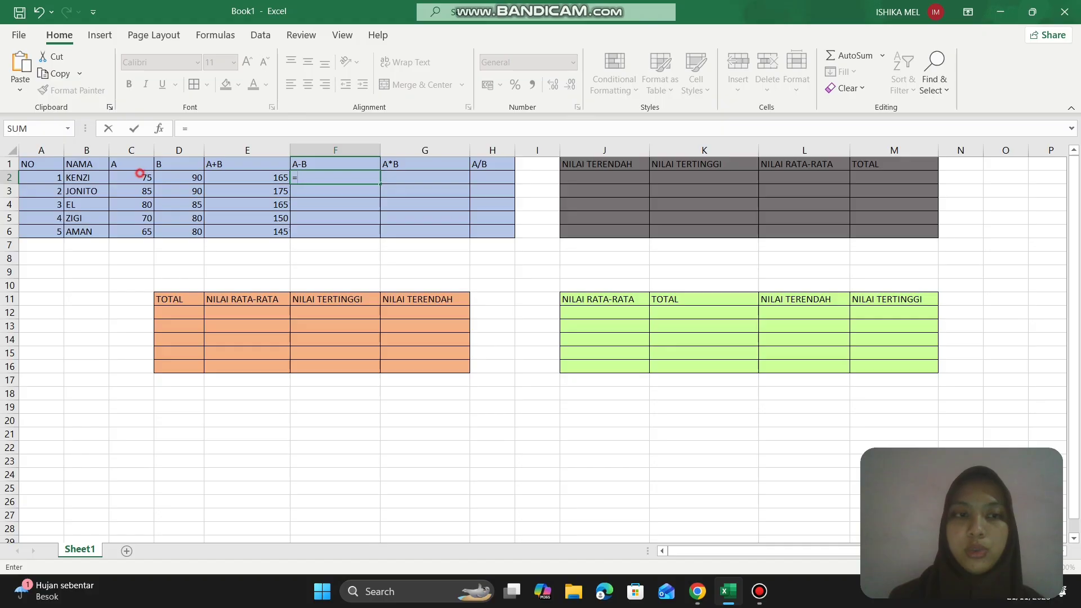
pyautogui.click(141, 176)
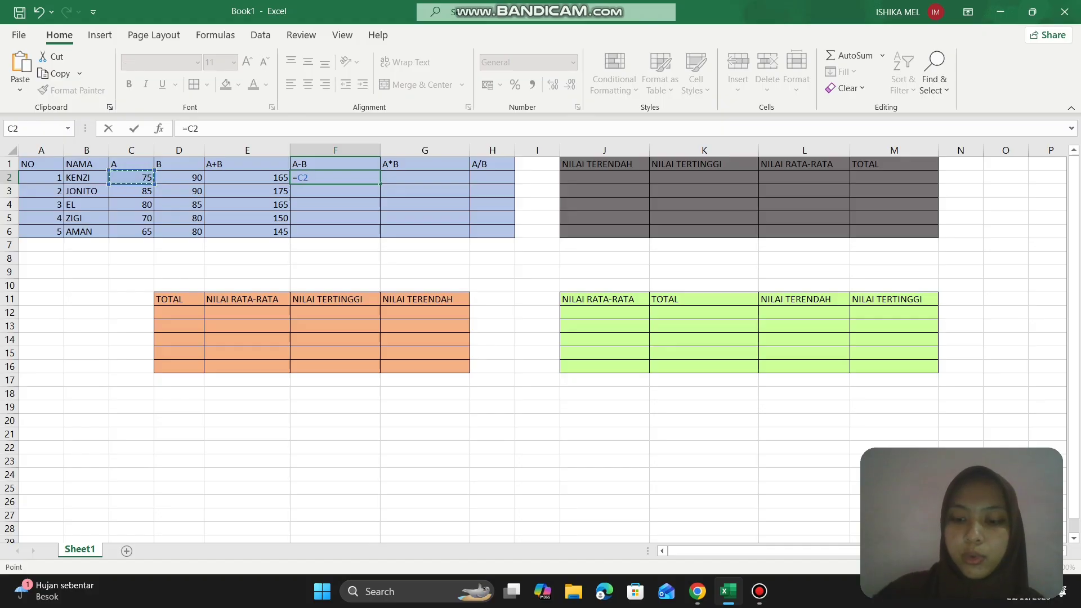
pyautogui.write('-')
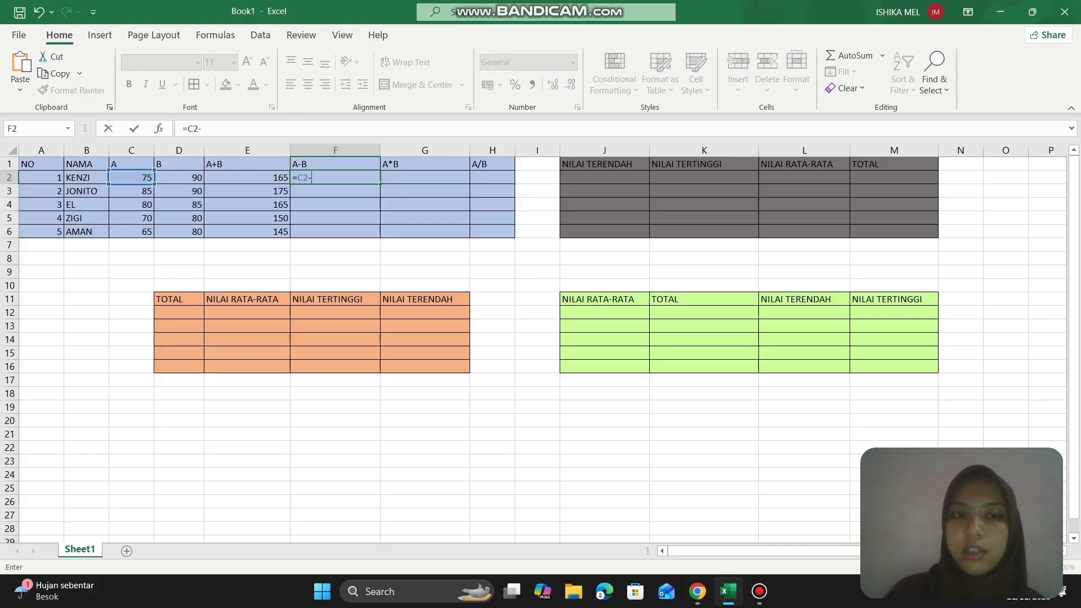
pyautogui.click(166, 178)
pyautogui.press('Return')
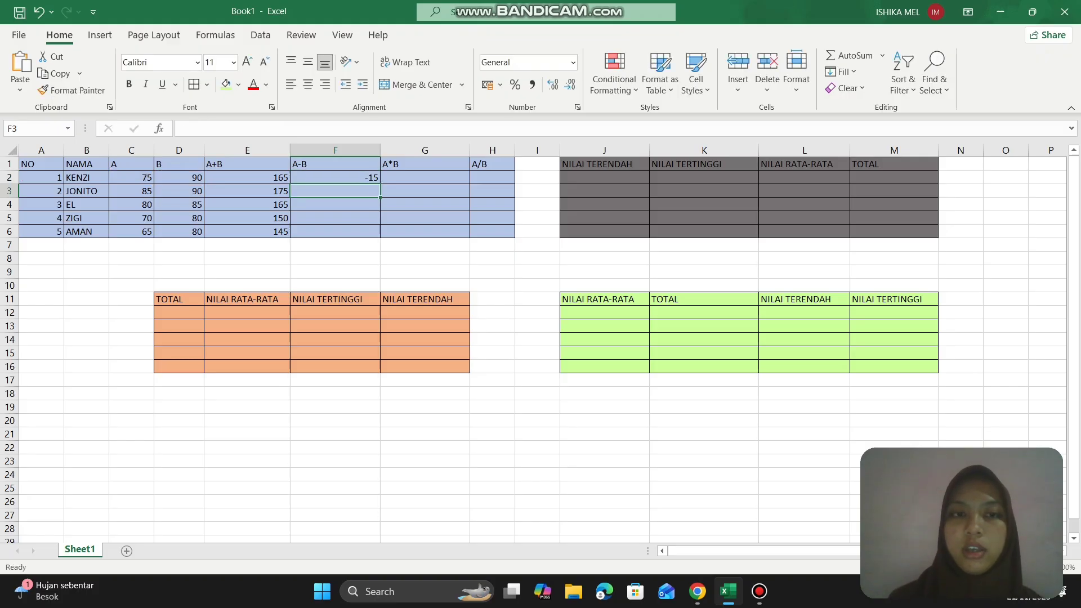
pyautogui.click(316, 178)
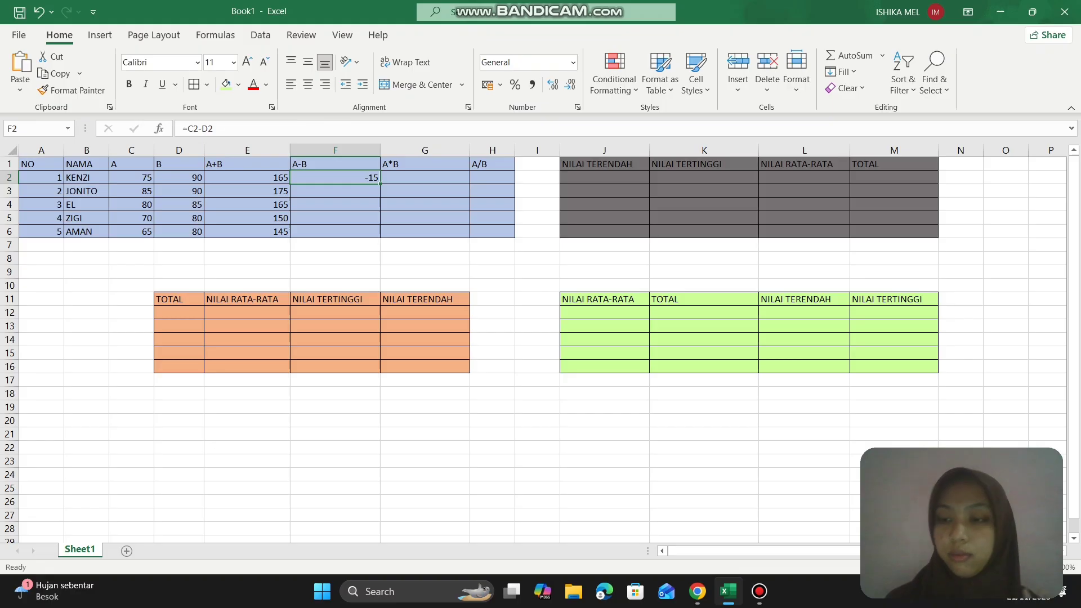
pyautogui.moveTo(380, 184); pyautogui.dragTo(373, 234)
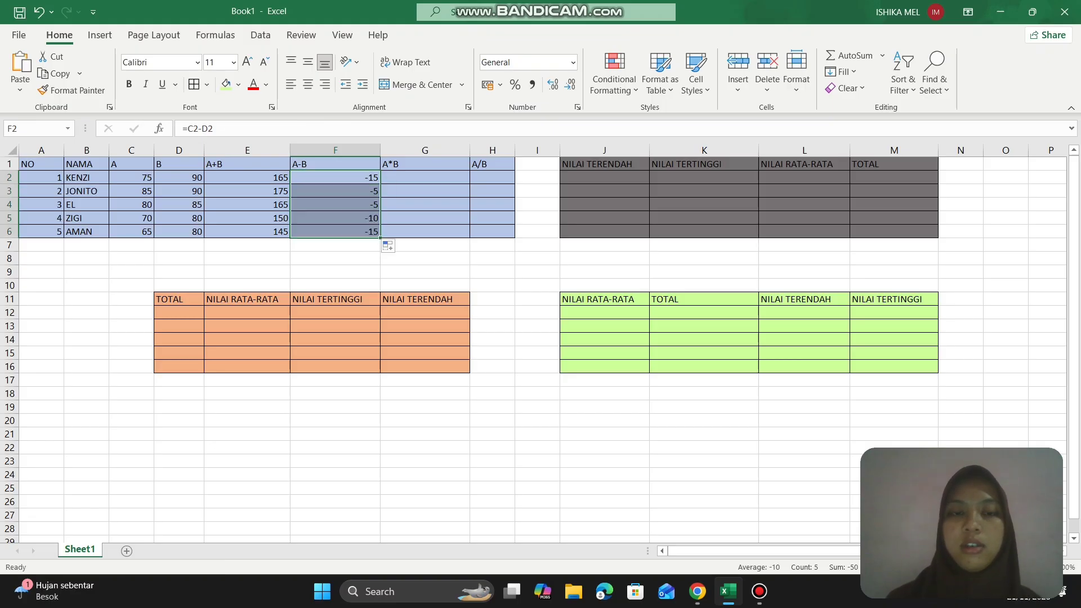
# - Enter the formula =C2*D2 in G2 under A*B and fill it down through row 6
pyautogui.click(406, 178)
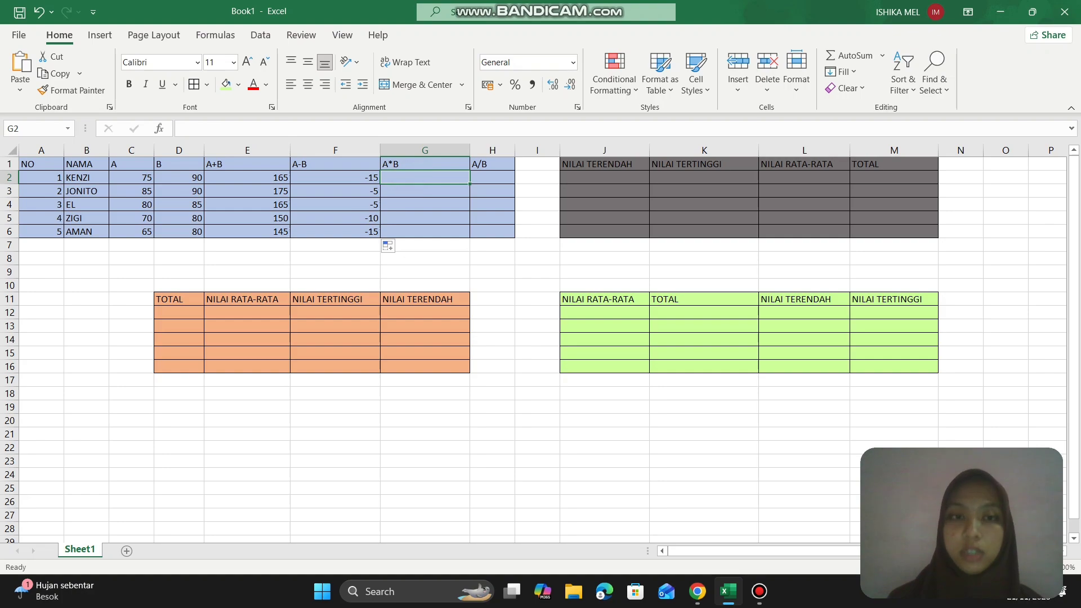
pyautogui.write('=')
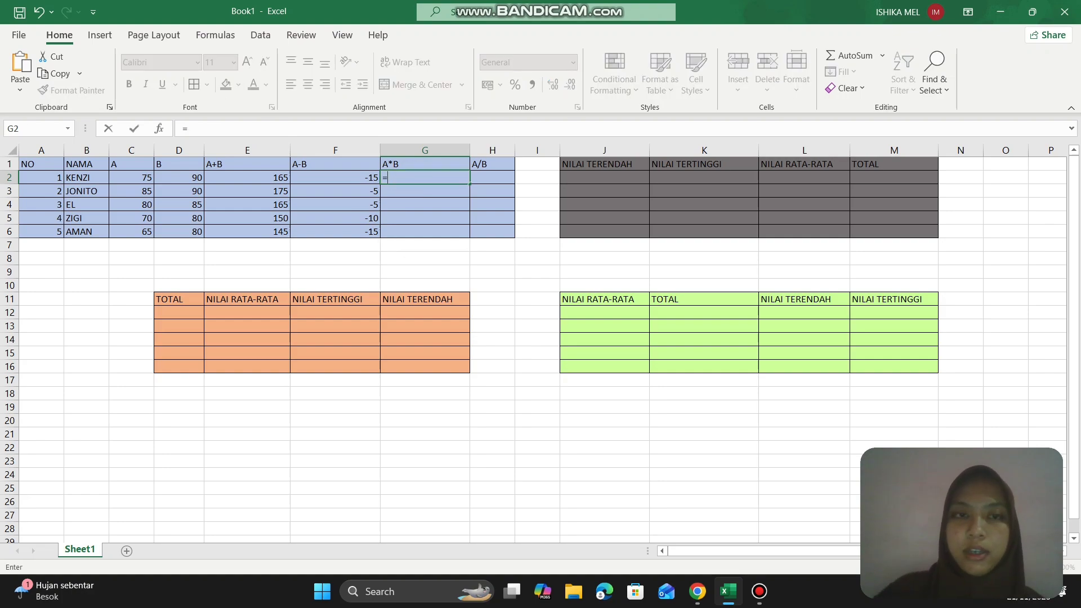
pyautogui.click(147, 177)
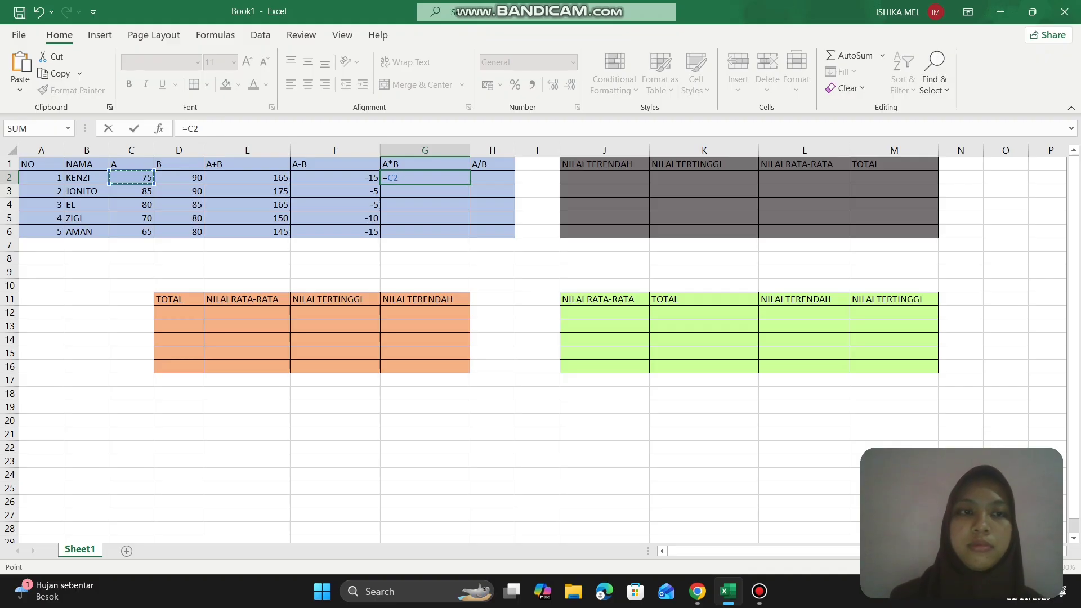
pyautogui.rightClick(202, 135)
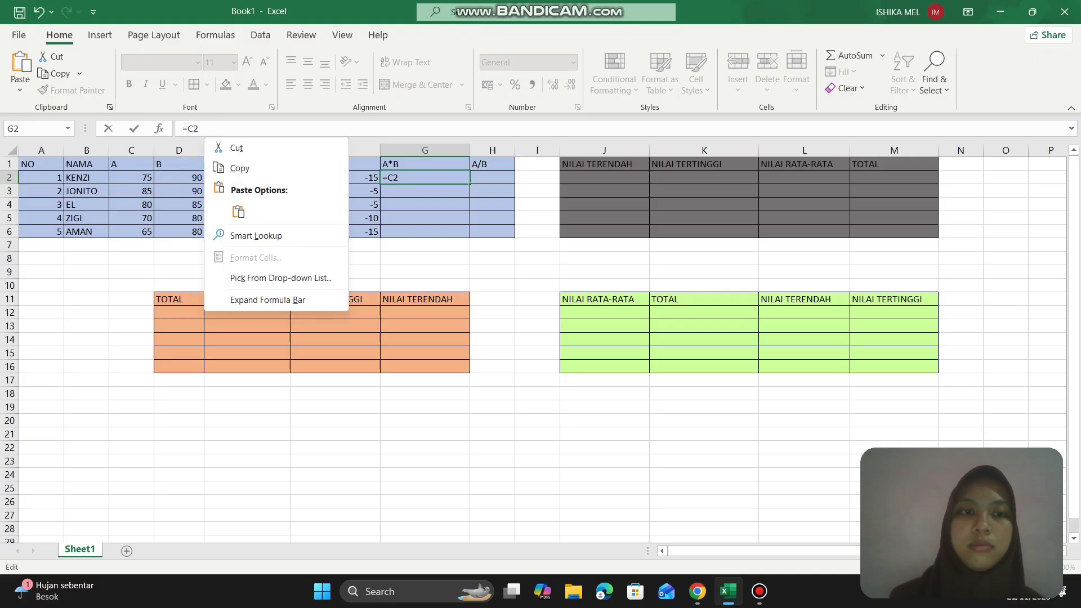
pyautogui.press('Escape')
pyautogui.write('*')
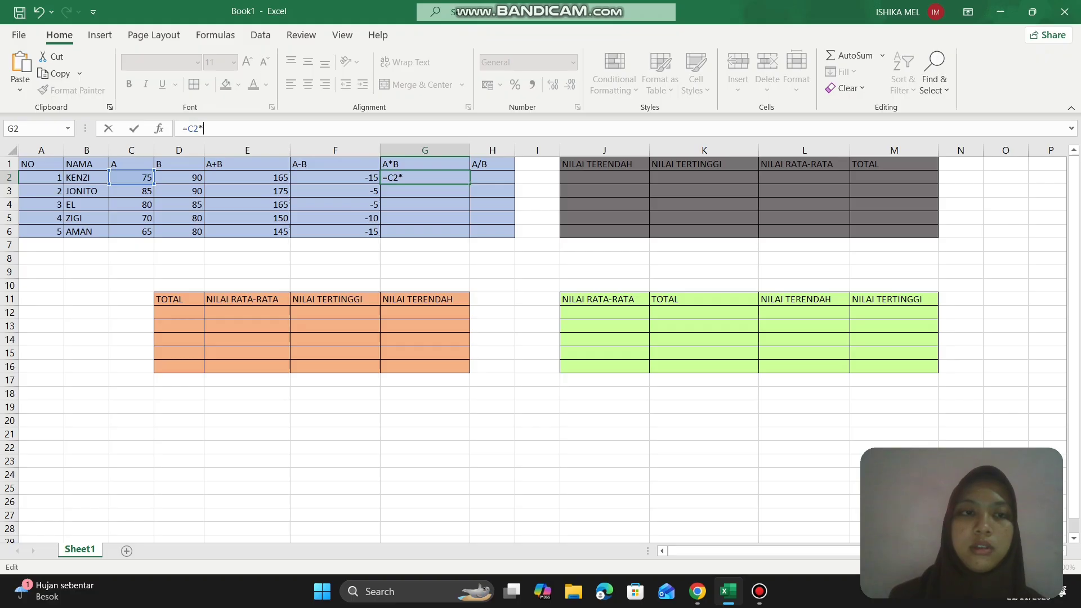
pyautogui.click(186, 177)
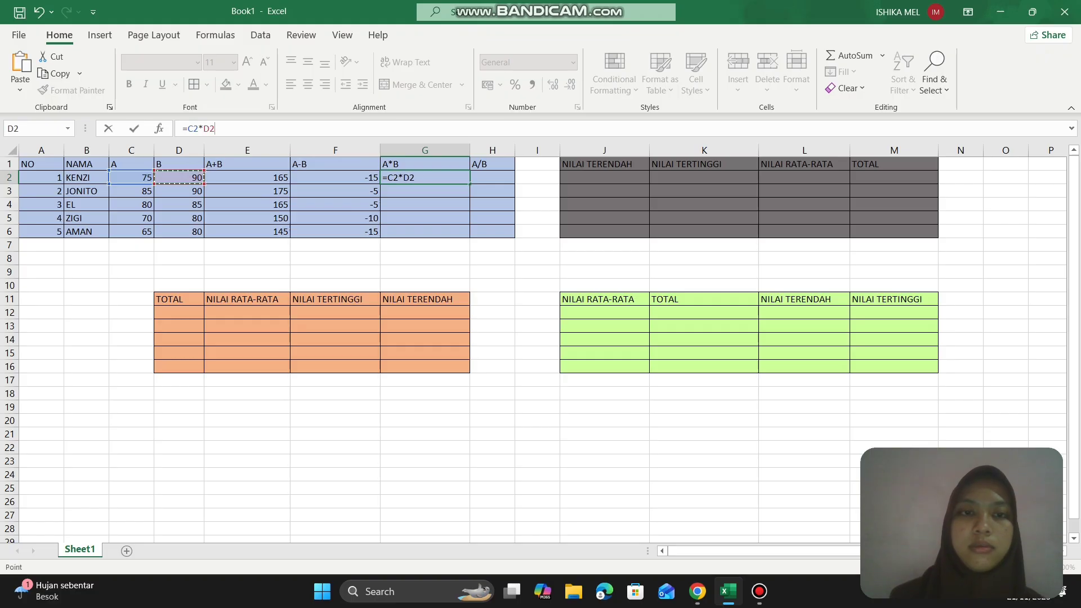
pyautogui.click(428, 174)
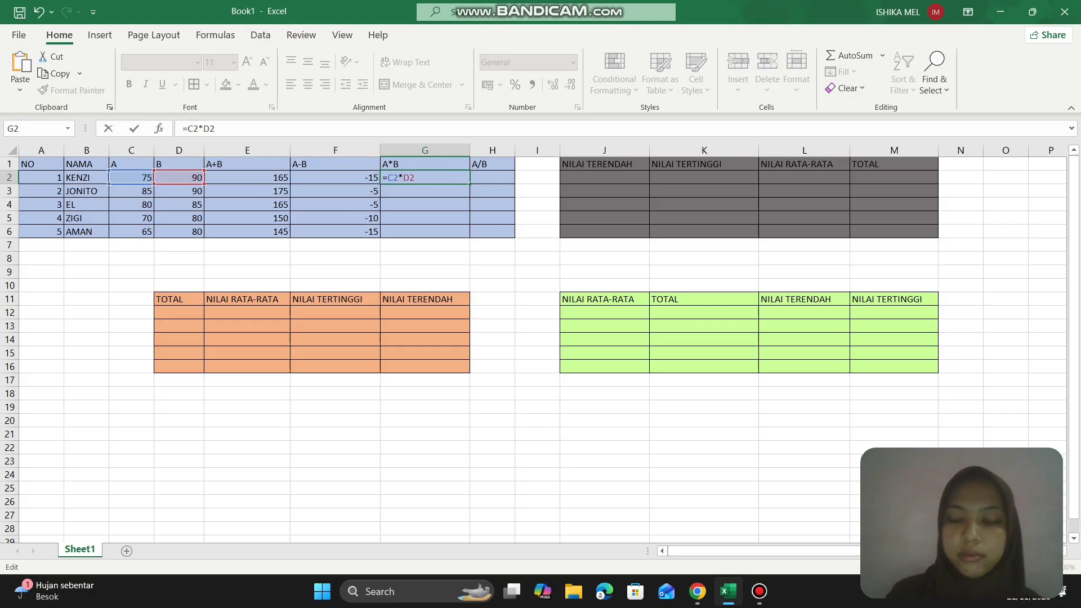
pyautogui.press('Return')
pyautogui.click(475, 177)
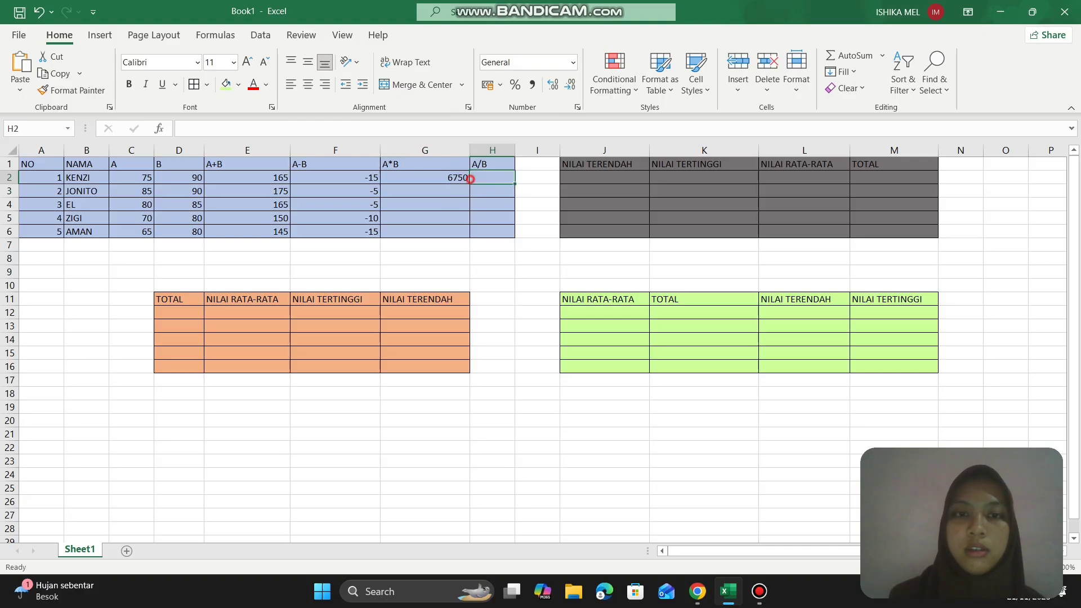
pyautogui.click(460, 179)
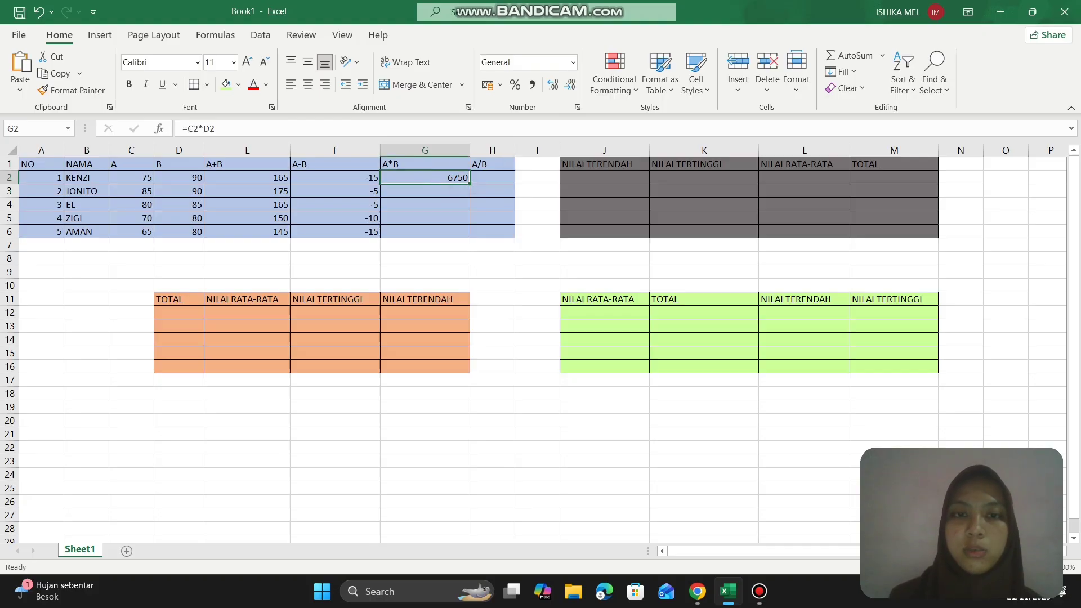
pyautogui.moveTo(470, 183); pyautogui.dragTo(469, 234)
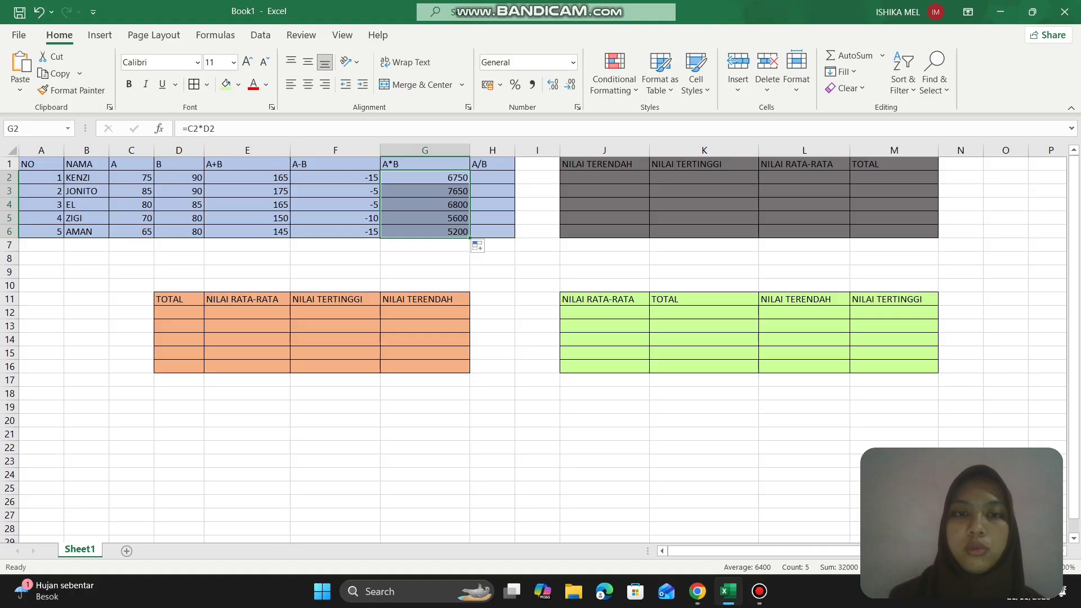
# - Try to enter a division formula in H2 under A/B, then erase it back to the equals sign
pyautogui.click(494, 177)
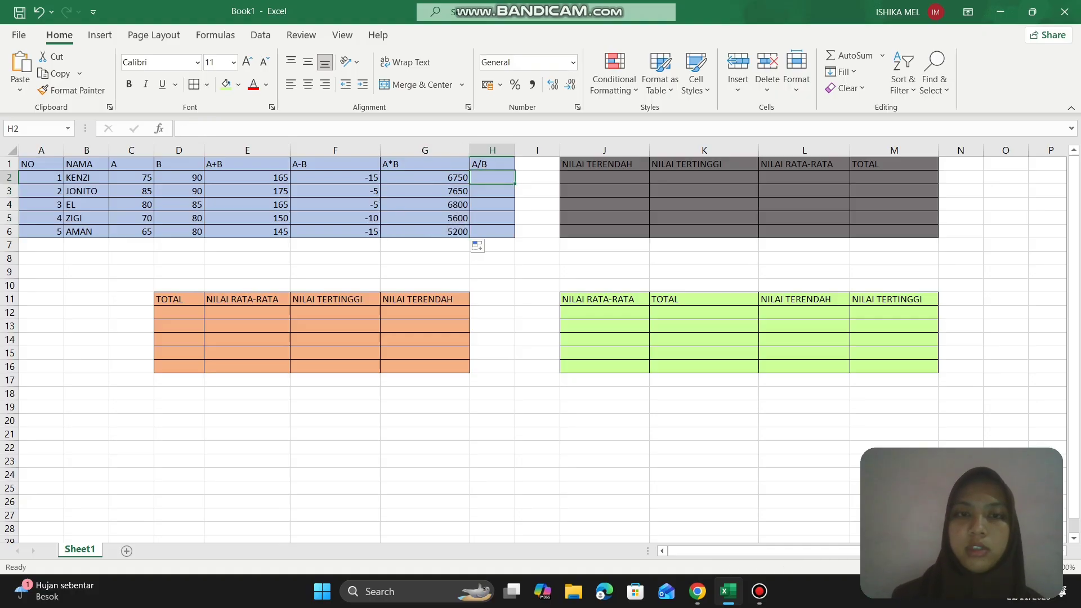
pyautogui.write('=')
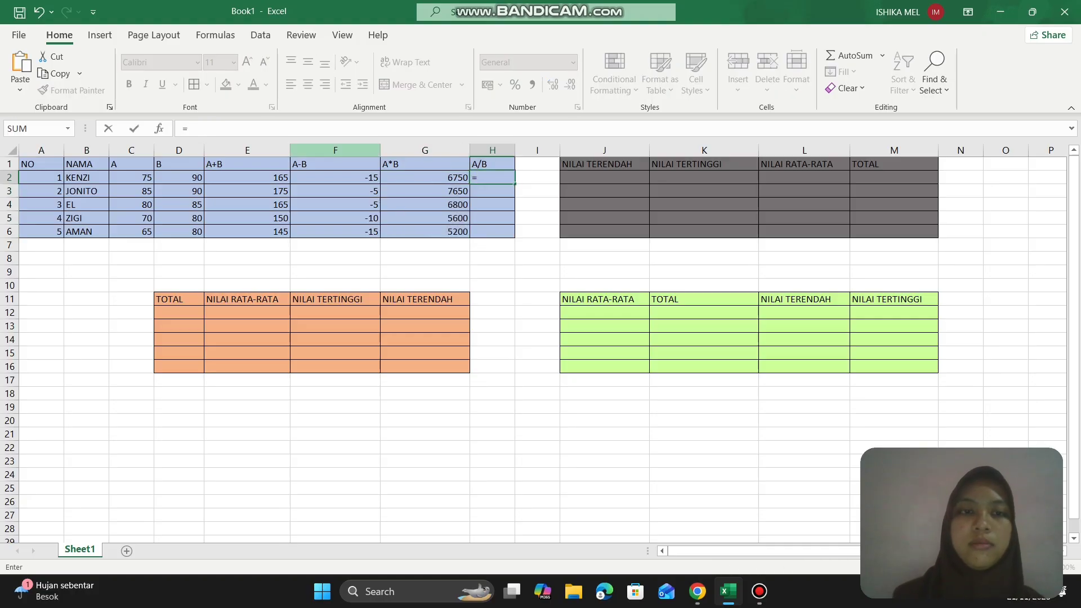
pyautogui.click(122, 177)
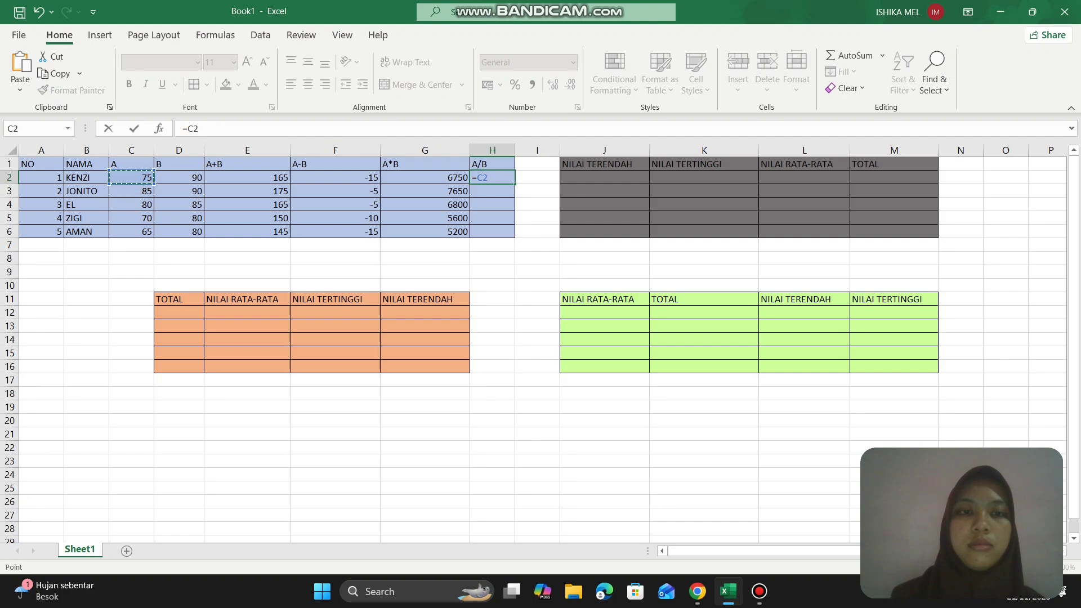
pyautogui.write('/')
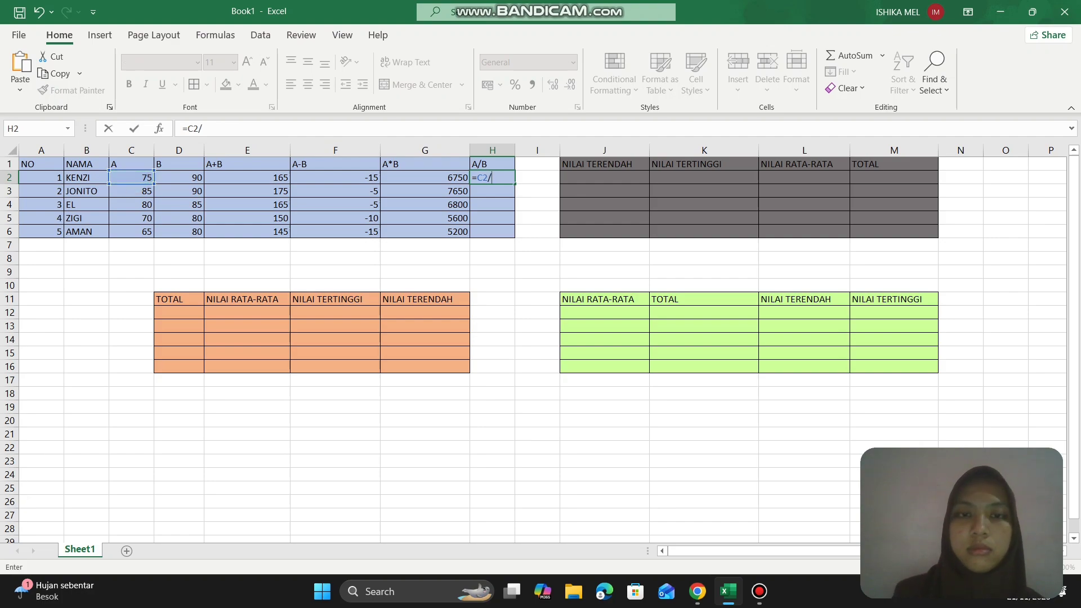
pyautogui.click(195, 177)
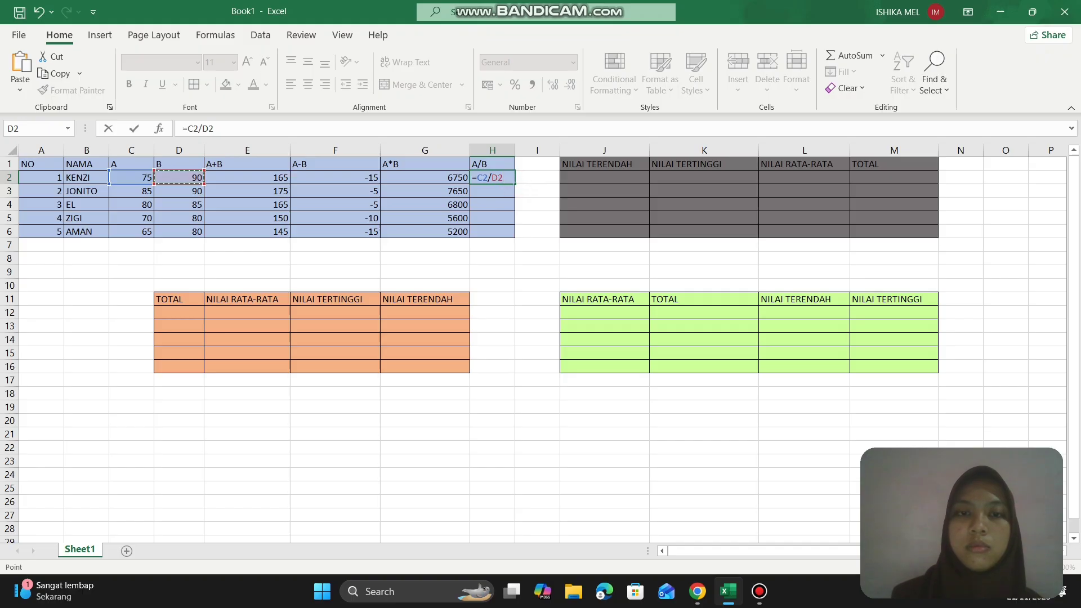
pyautogui.click(512, 188)
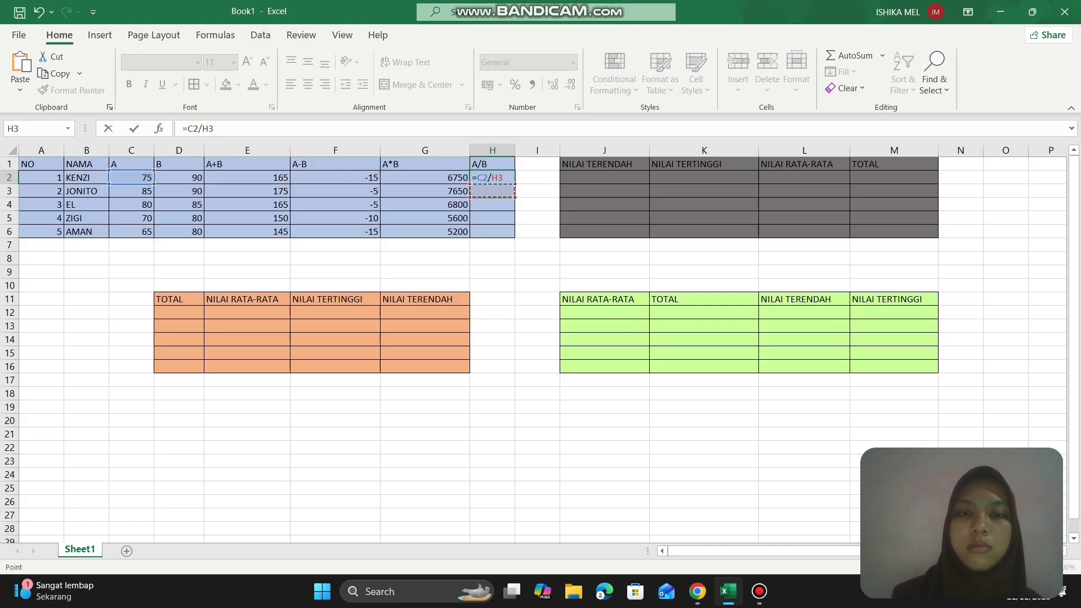
pyautogui.click(510, 179)
pyautogui.press('BackSpace')
pyautogui.press('BackSpace')
pyautogui.press('BackSpace')
pyautogui.press('BackSpace')
pyautogui.press('BackSpace')
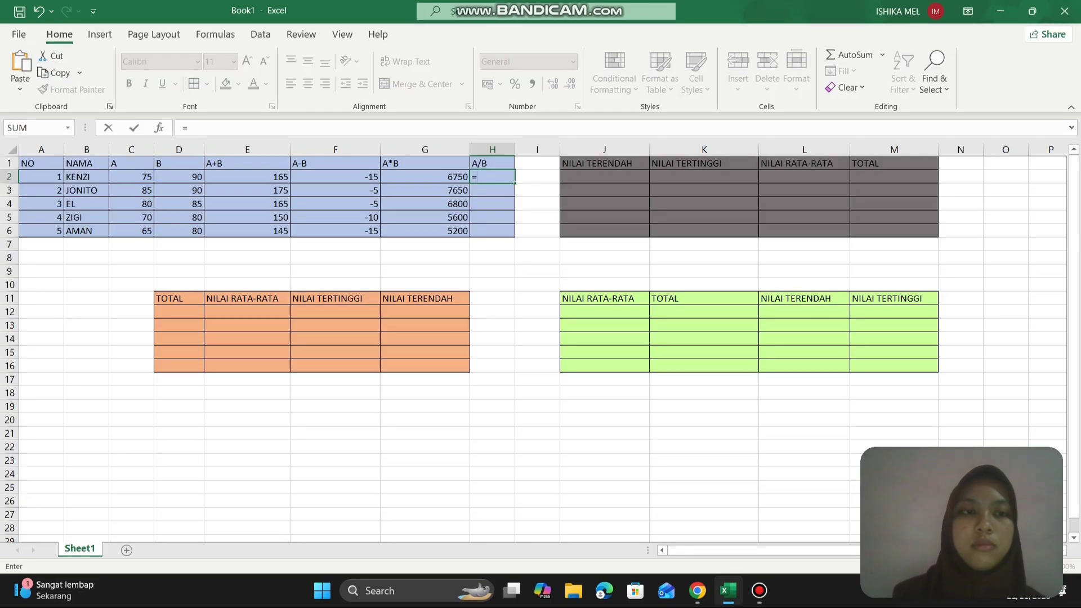
# - Enter the formula =C2/D2 in H2 under A/B and fill it down through row 6
pyautogui.click(131, 191)
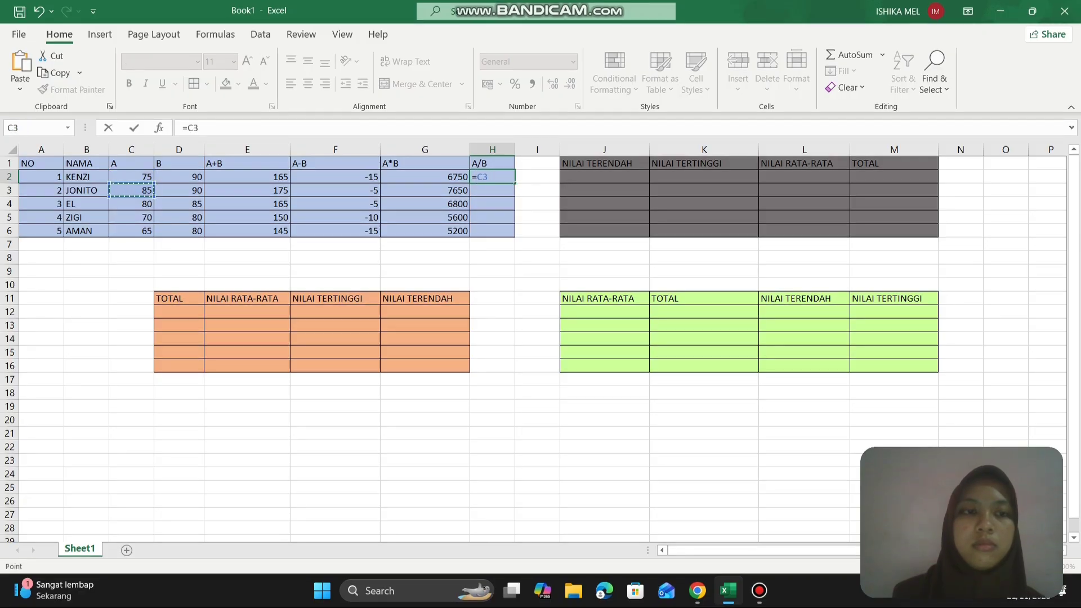
pyautogui.click(131, 178)
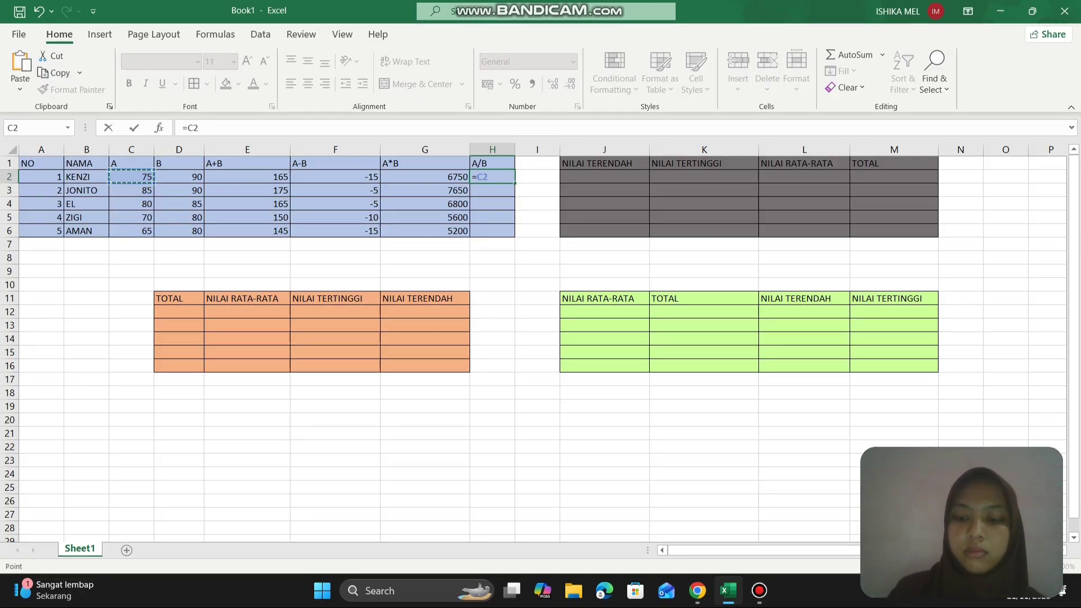
pyautogui.write('?')
pyautogui.press('BackSpace')
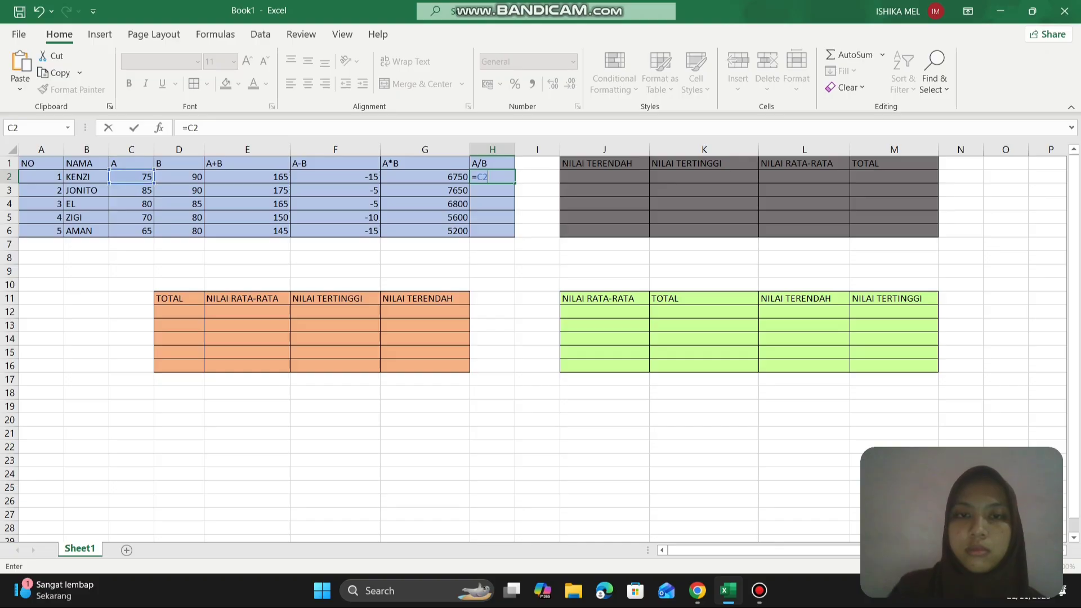
pyautogui.write('/')
pyautogui.click(179, 176)
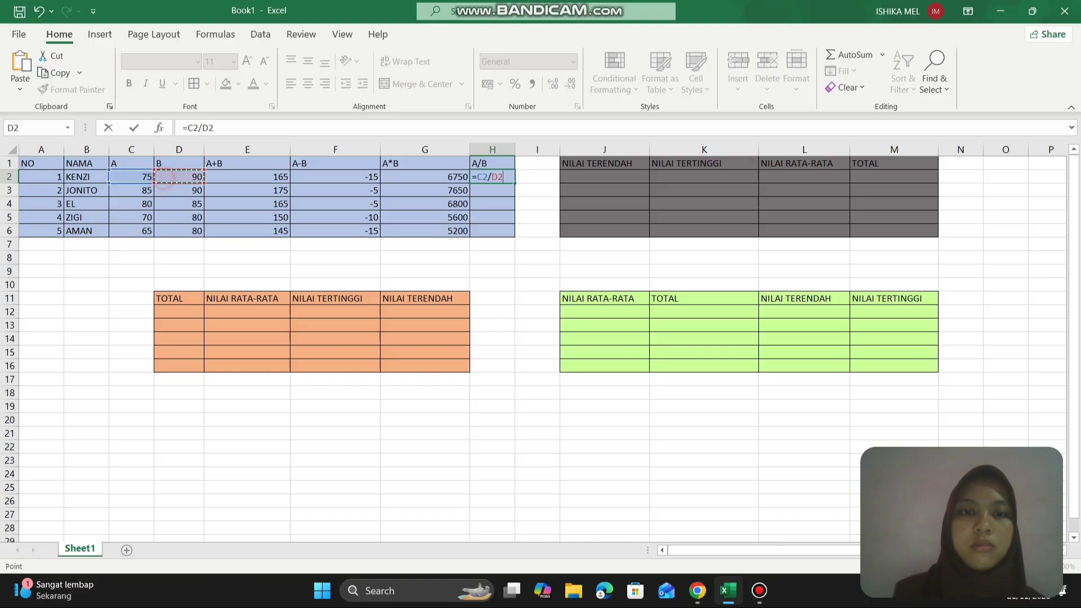
pyautogui.press('Return')
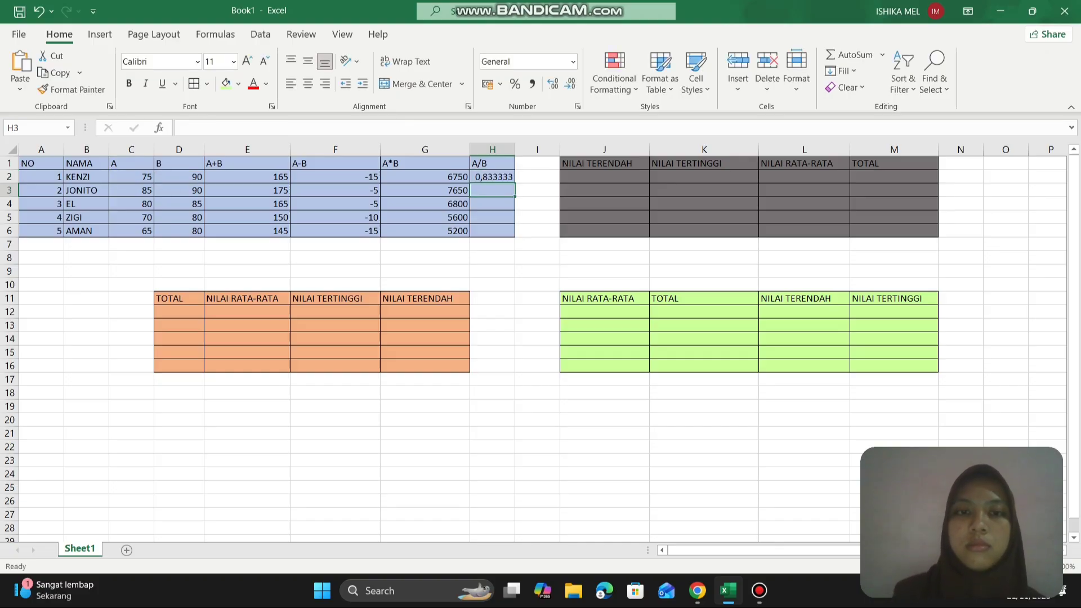
pyautogui.click(492, 177)
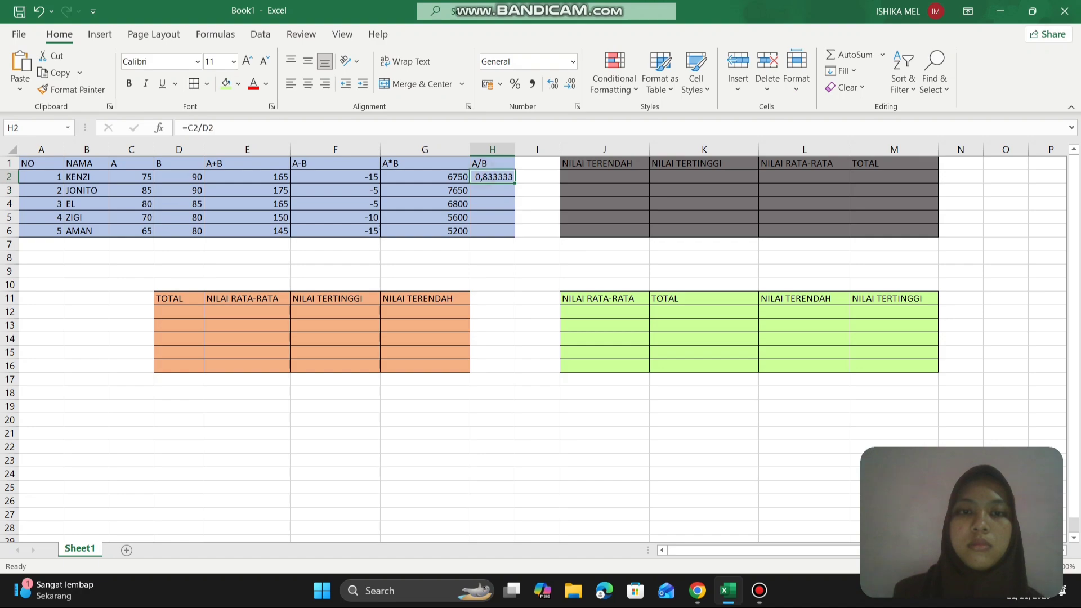
pyautogui.moveTo(510, 184); pyautogui.dragTo(511, 232)
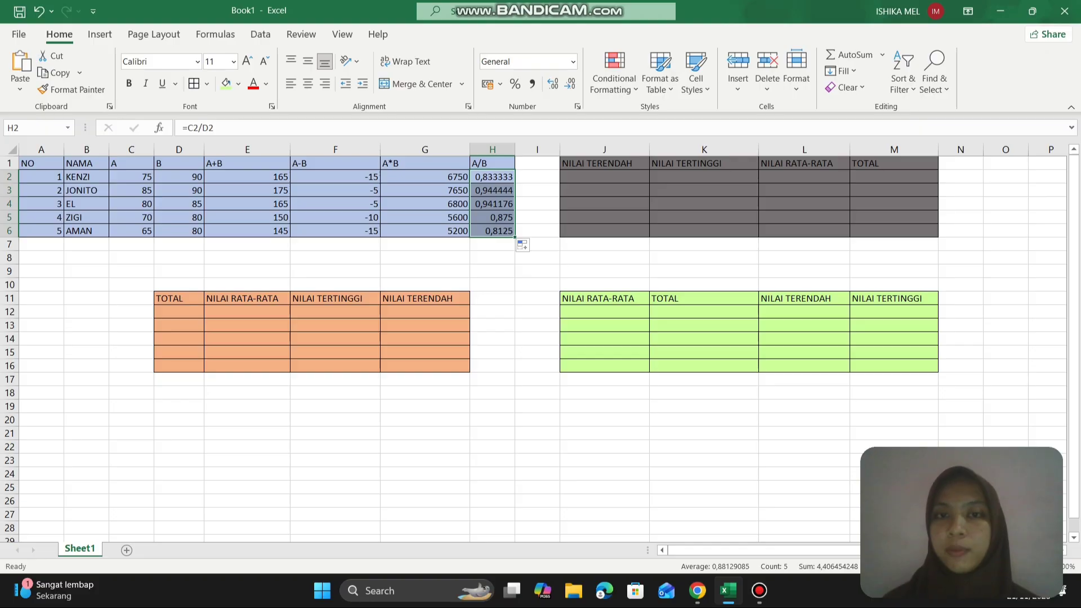
# - Enter the formula =MIN(C2:D2) in J2 under NILAI TERENDAH and fill it down through row 6
pyautogui.click(592, 174)
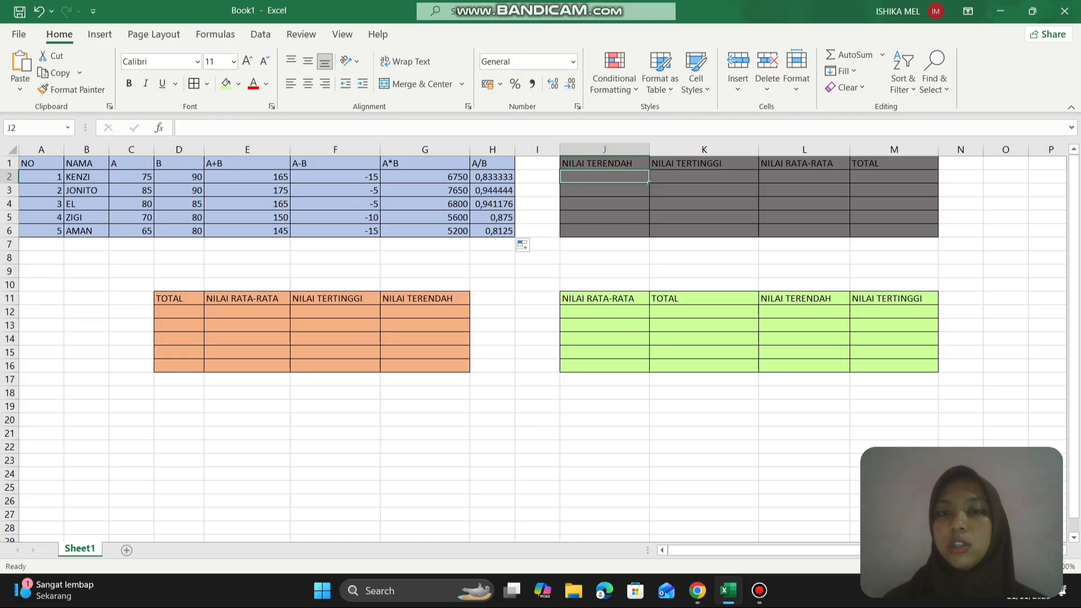
pyautogui.write('=')
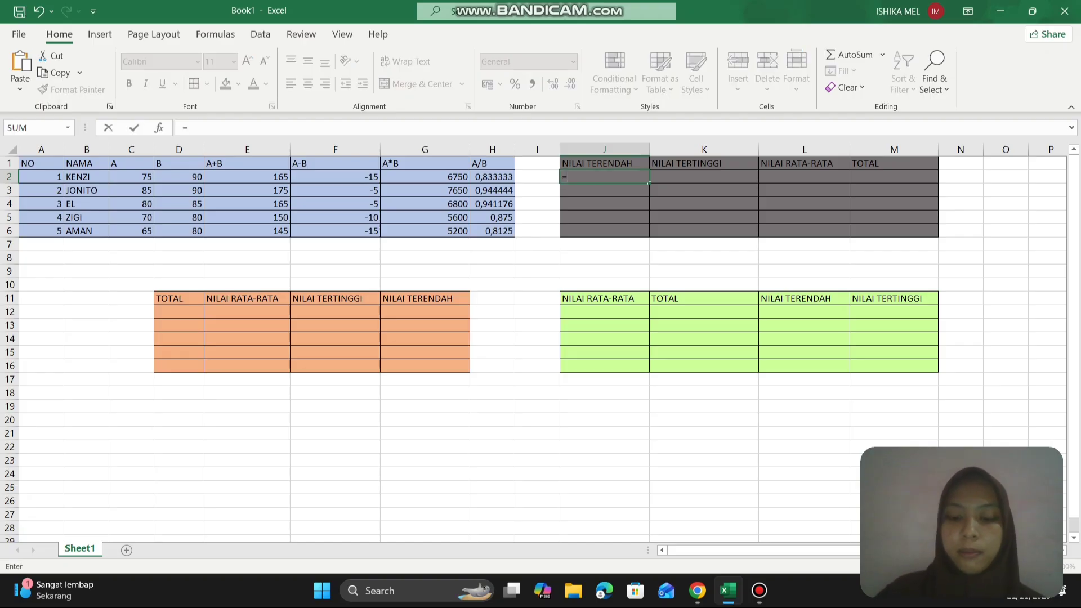
pyautogui.write('MIN')
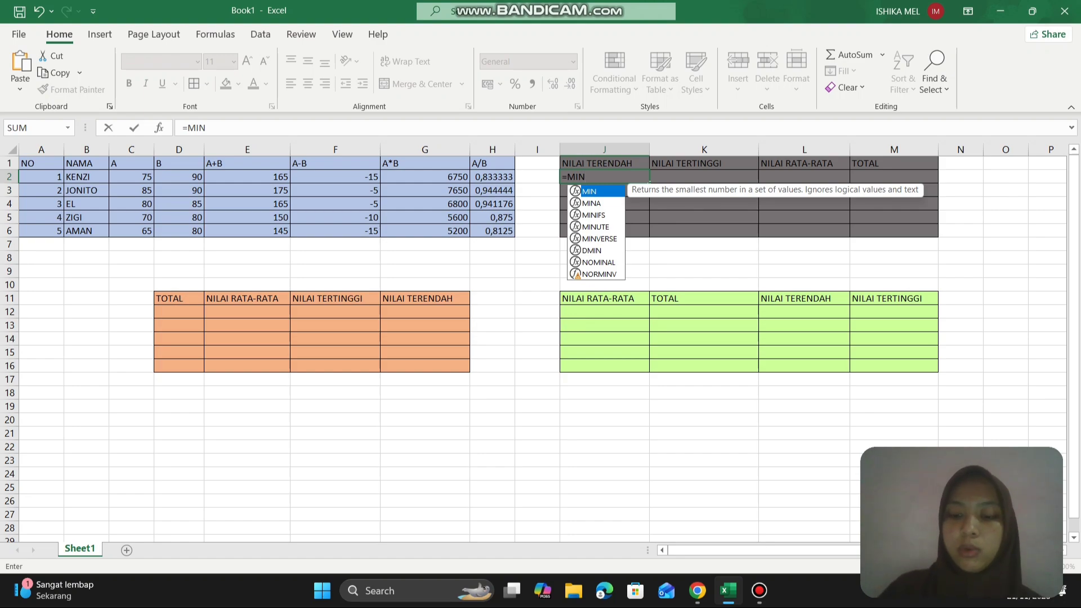
pyautogui.write('(')
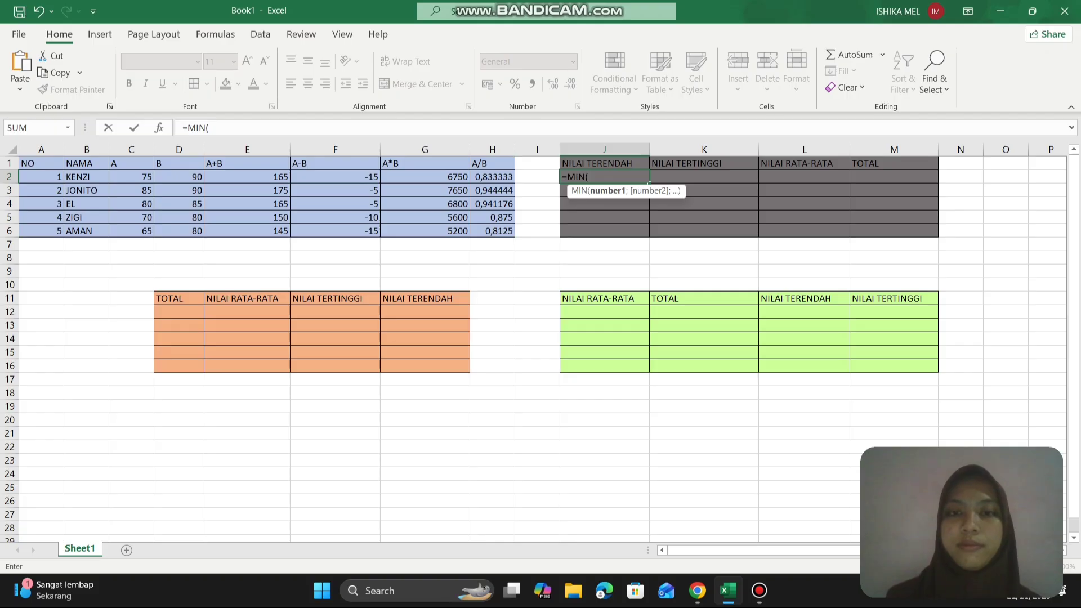
pyautogui.moveTo(144, 176); pyautogui.dragTo(197, 178)
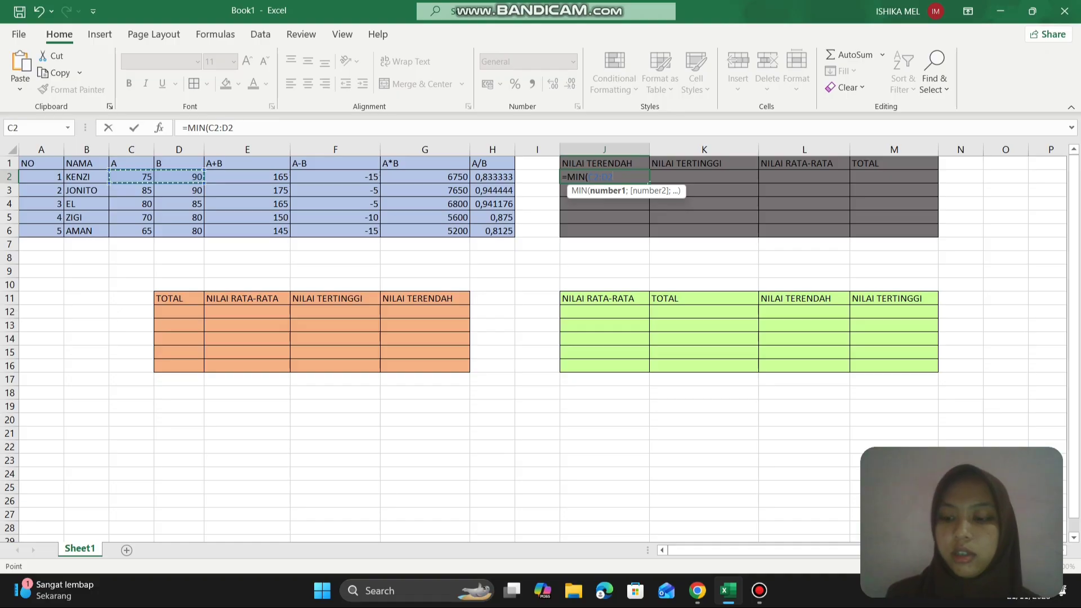
pyautogui.press('Return')
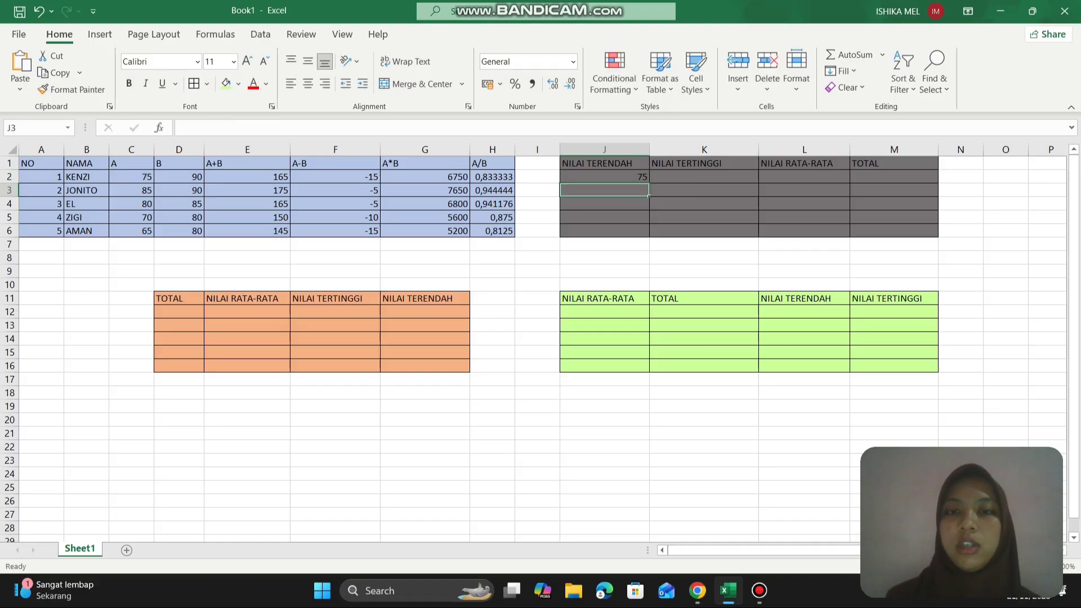
pyautogui.click(584, 178)
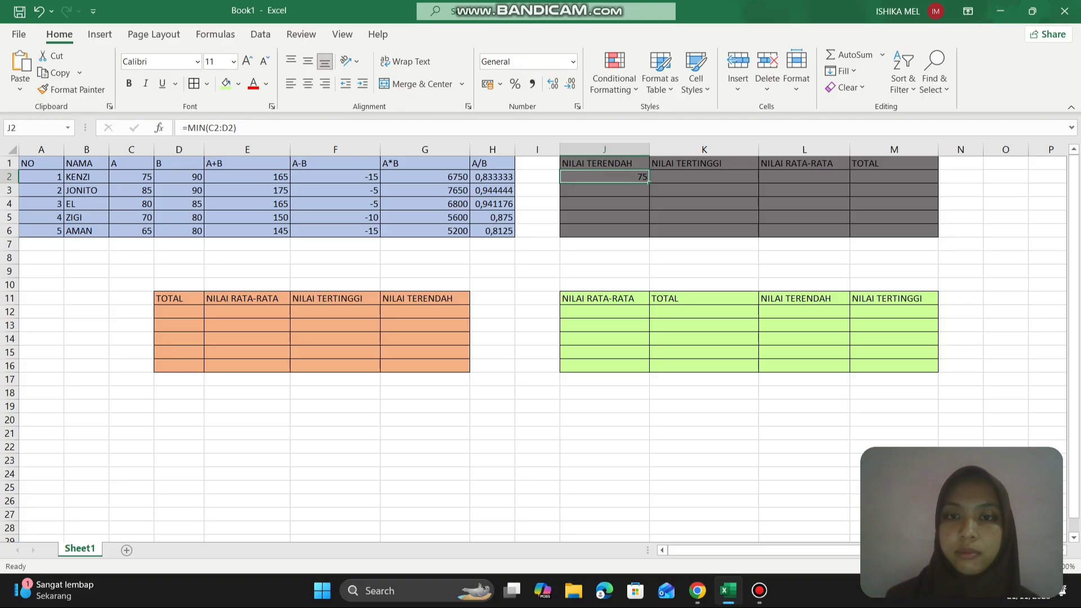
pyautogui.moveTo(649, 181); pyautogui.dragTo(649, 232)
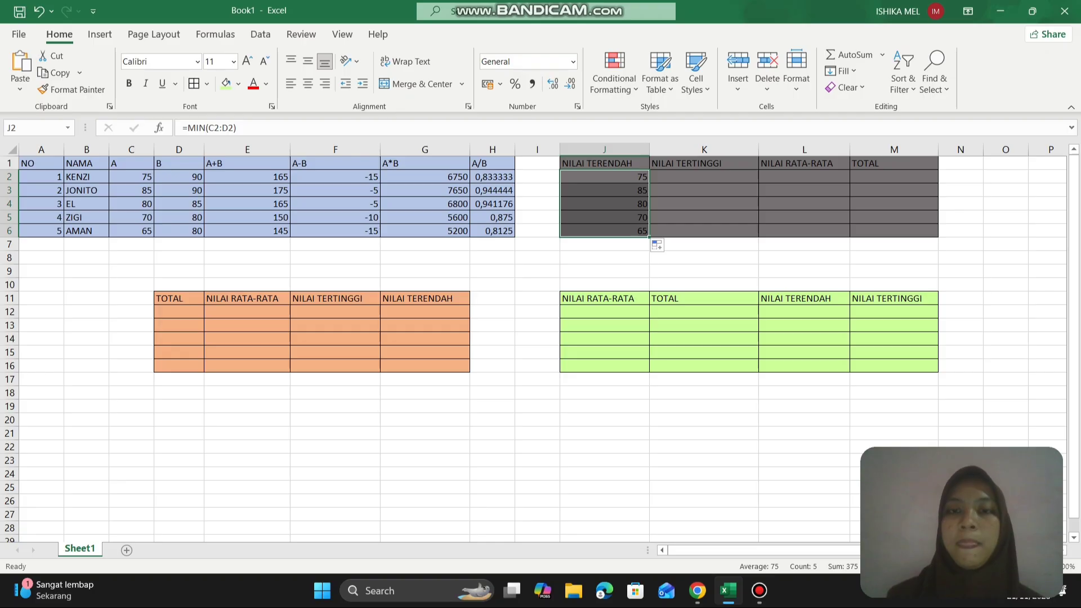
# - Enter the formula =MAX(C2:D2) in K2 under NILAI TERTINGGI and fill it down through row 6
pyautogui.click(691, 190)
pyautogui.click(689, 177)
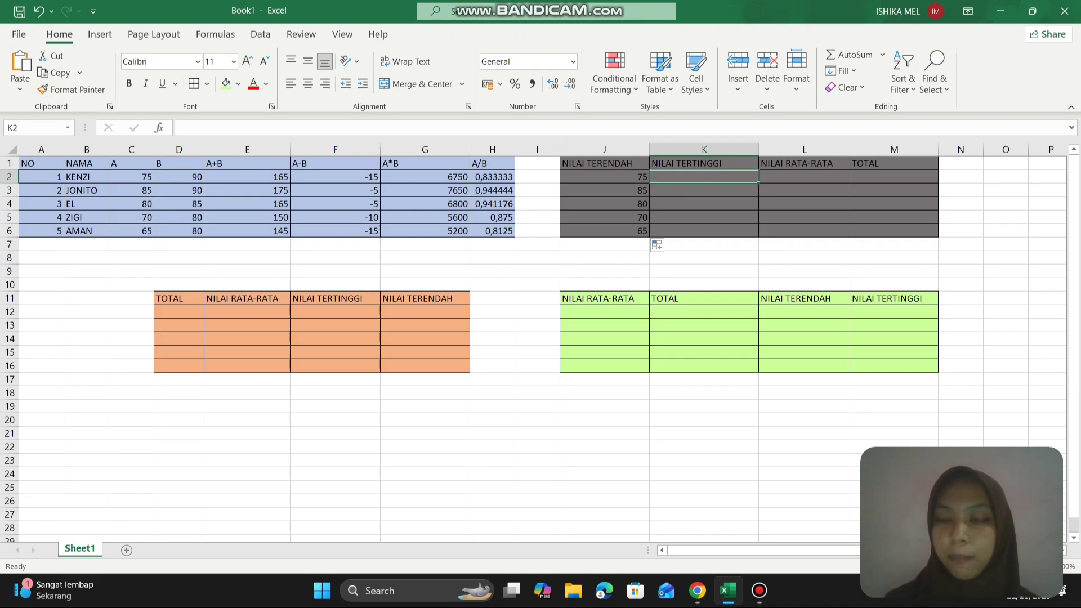
pyautogui.write('=')
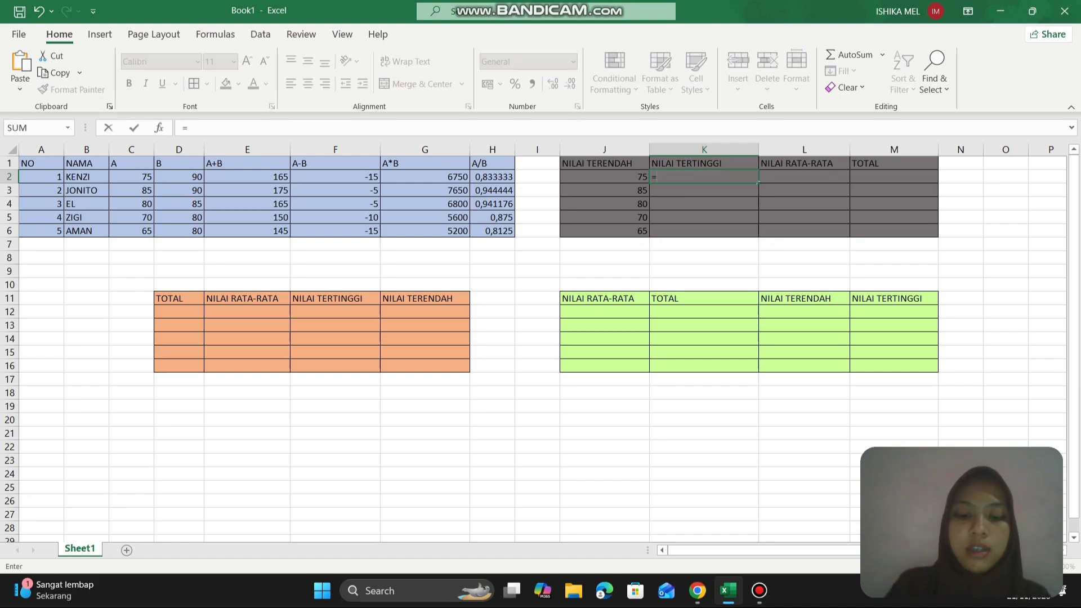
pyautogui.write('MAX')
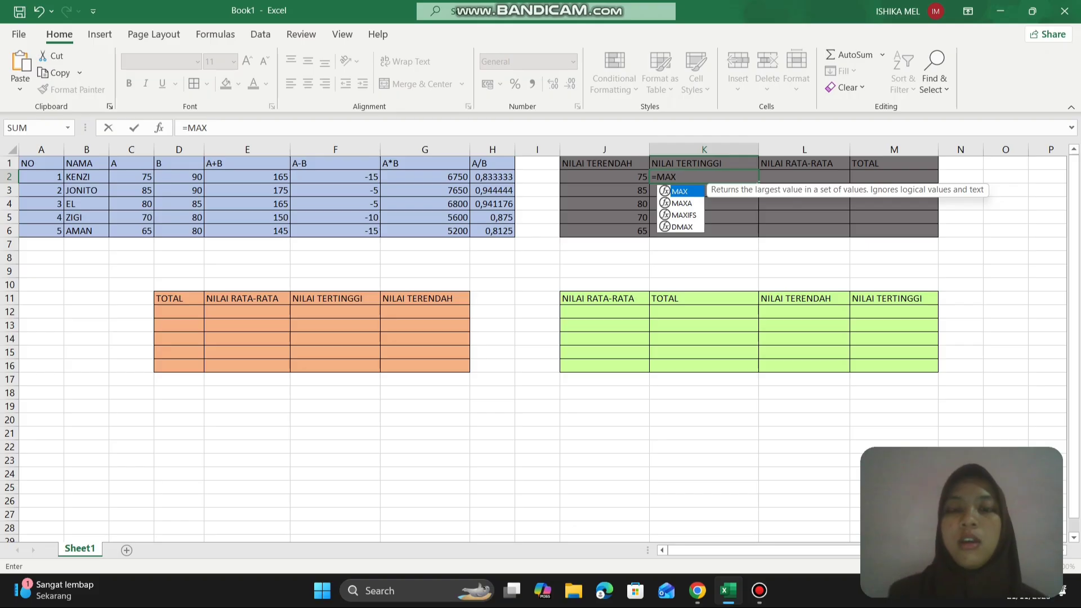
pyautogui.write('(')
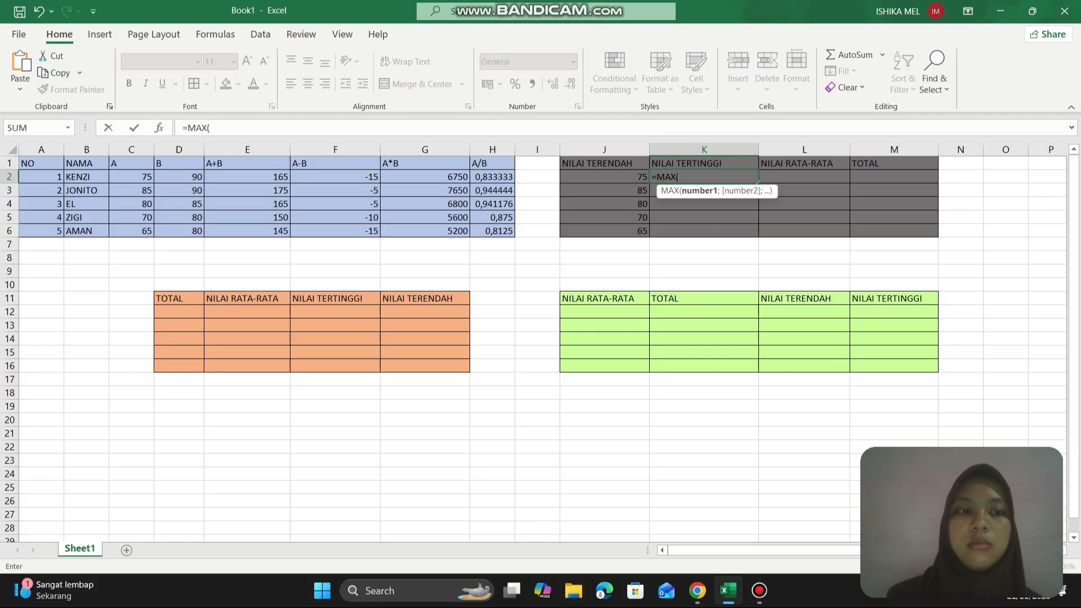
pyautogui.moveTo(145, 177); pyautogui.dragTo(200, 179)
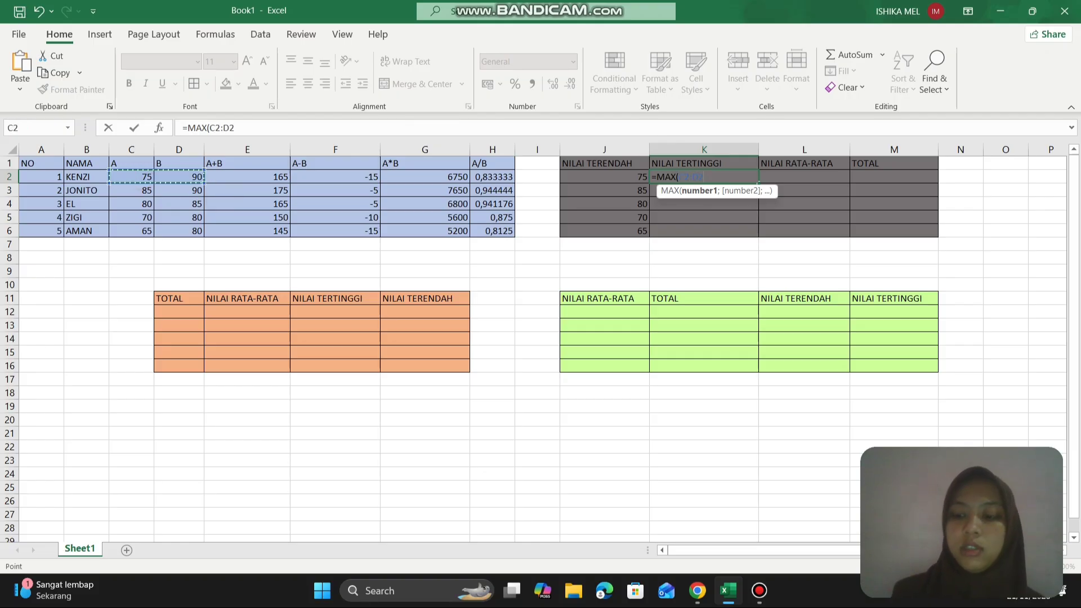
pyautogui.press('Return')
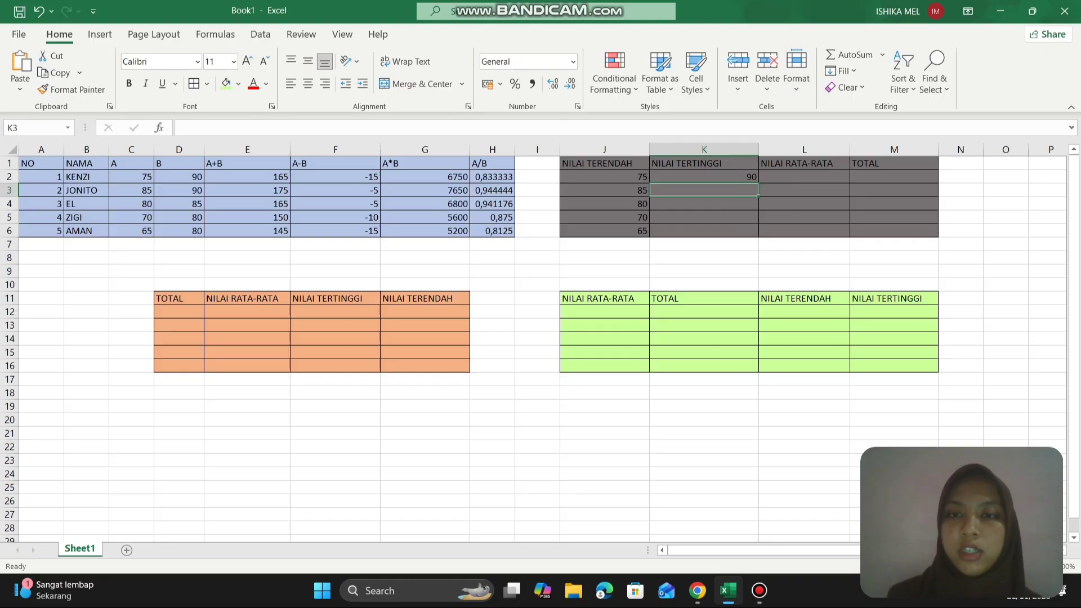
pyautogui.click(737, 180)
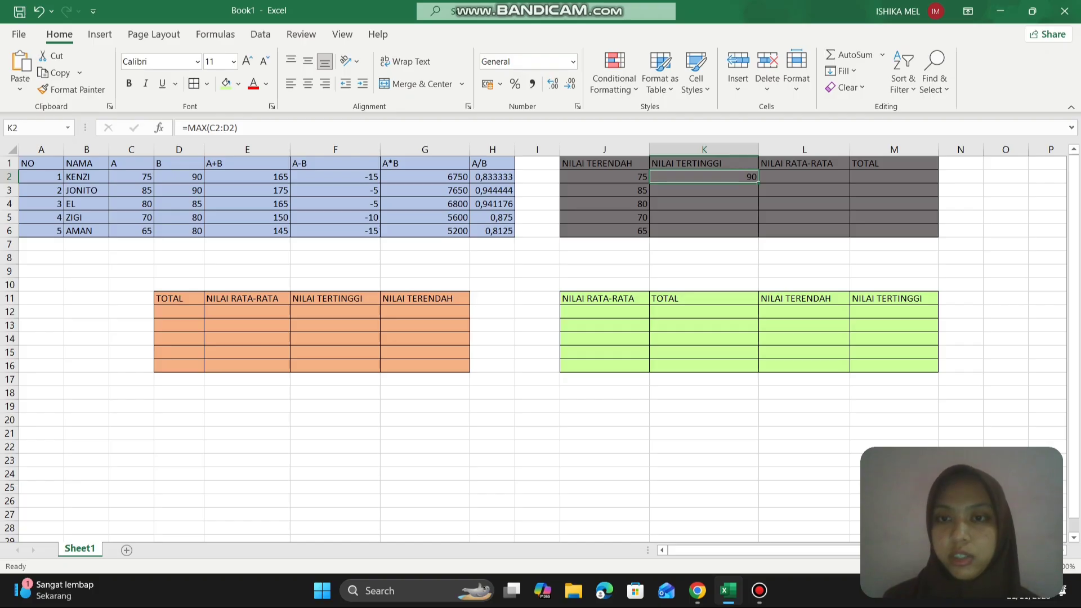
pyautogui.moveTo(758, 182); pyautogui.dragTo(758, 236)
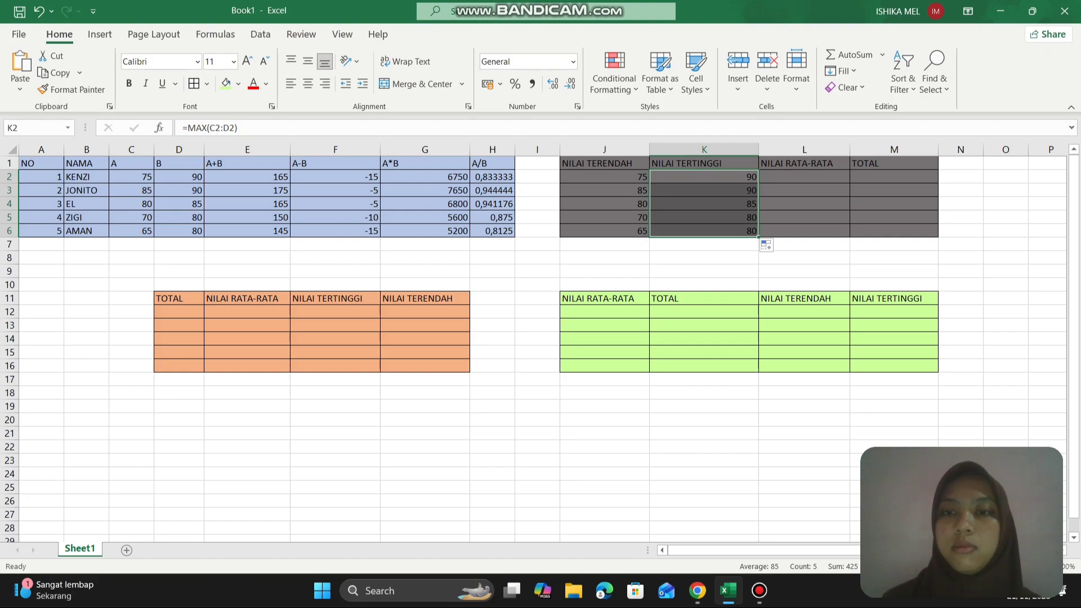
# - Enter the formula =AVERAGE(J2:K2) in L2 under NILAI RATA-RATA and fill it down through row 6
pyautogui.click(784, 179)
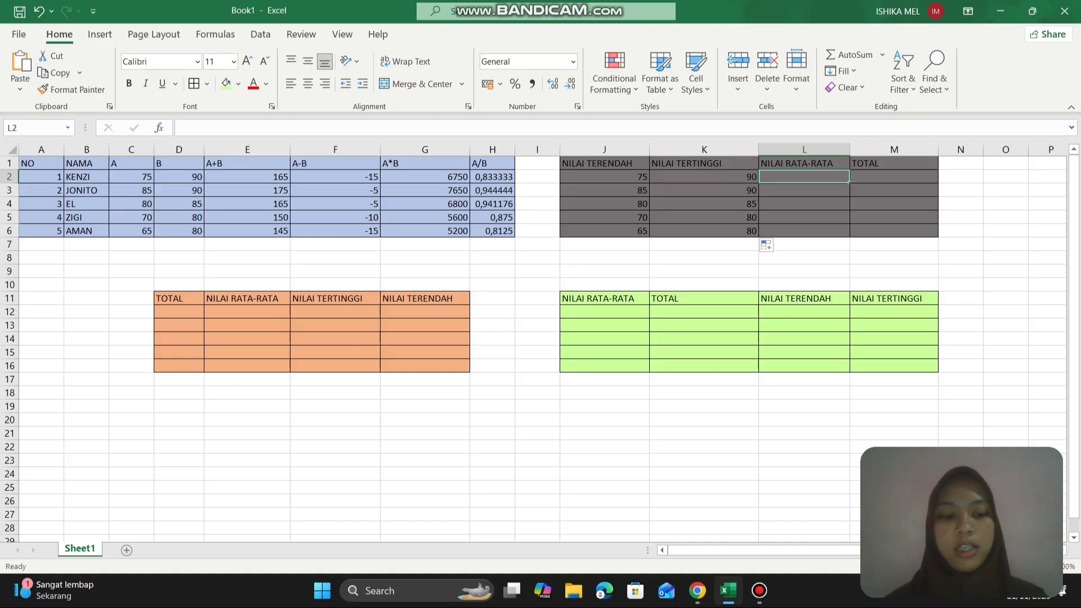
pyautogui.write('=')
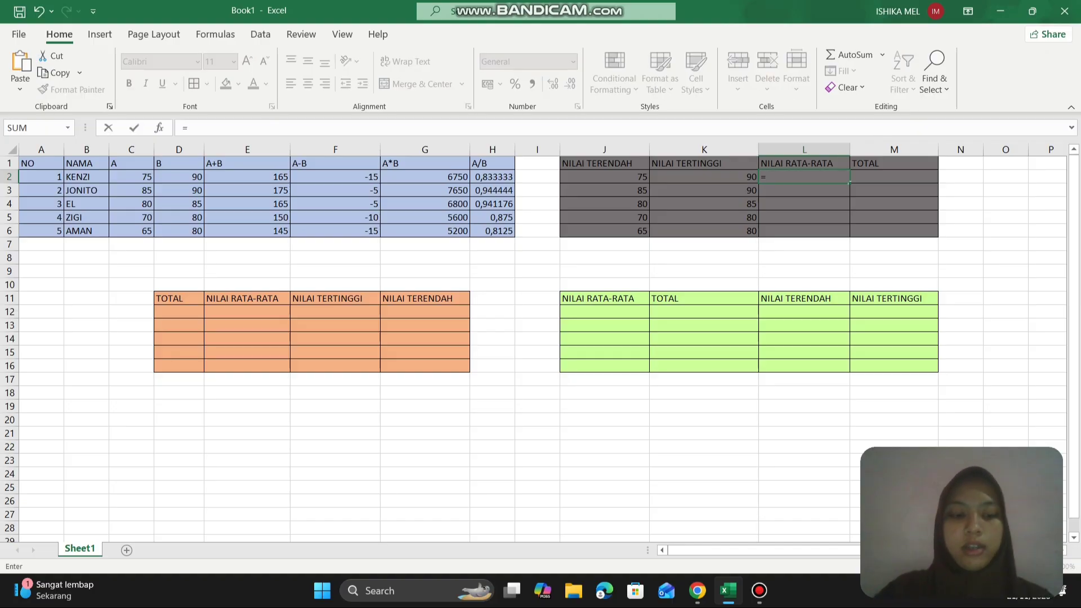
pyautogui.write('AVERAGE')
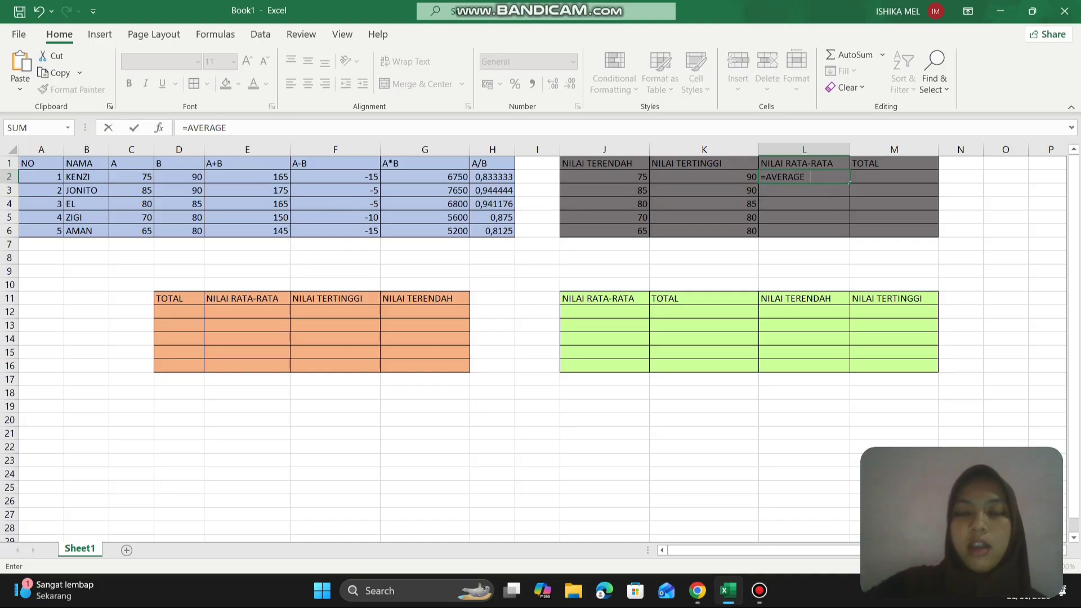
pyautogui.press('BackSpace')
pyautogui.press('BackSpace')
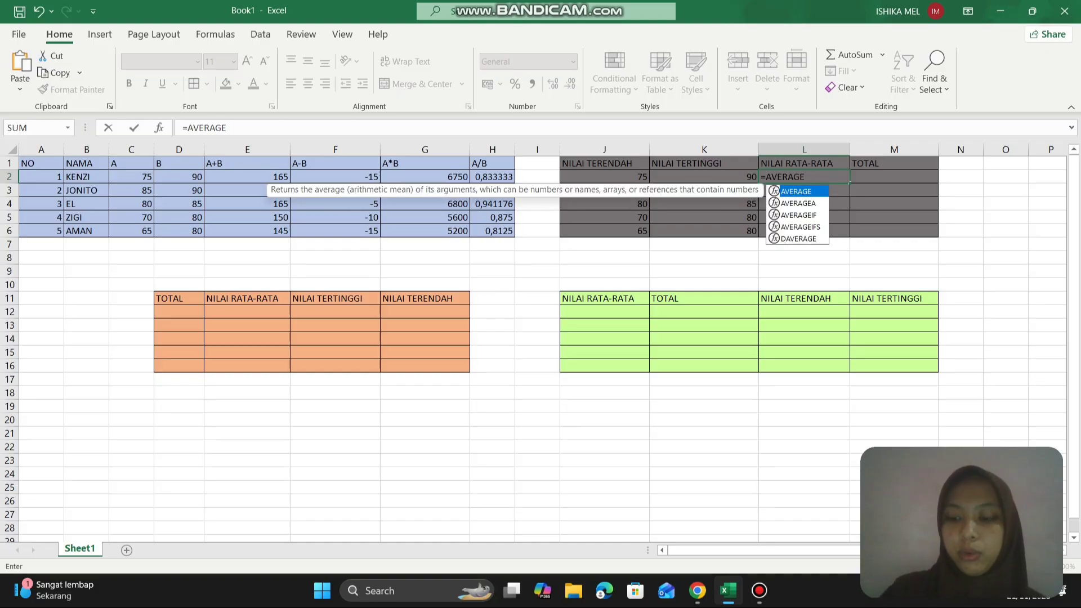
pyautogui.write('(')
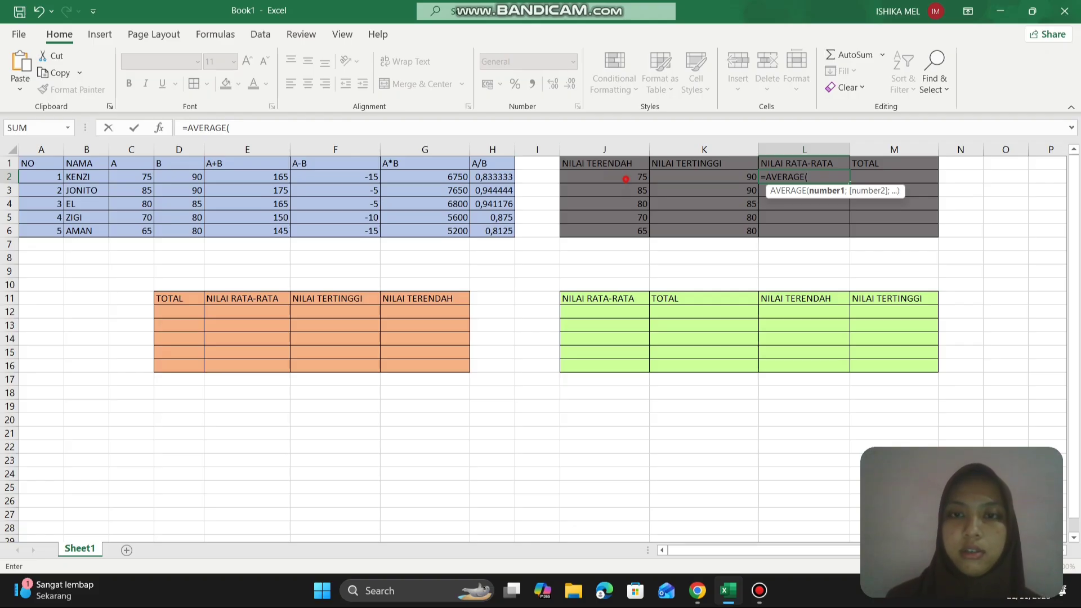
pyautogui.moveTo(625, 178); pyautogui.dragTo(752, 178)
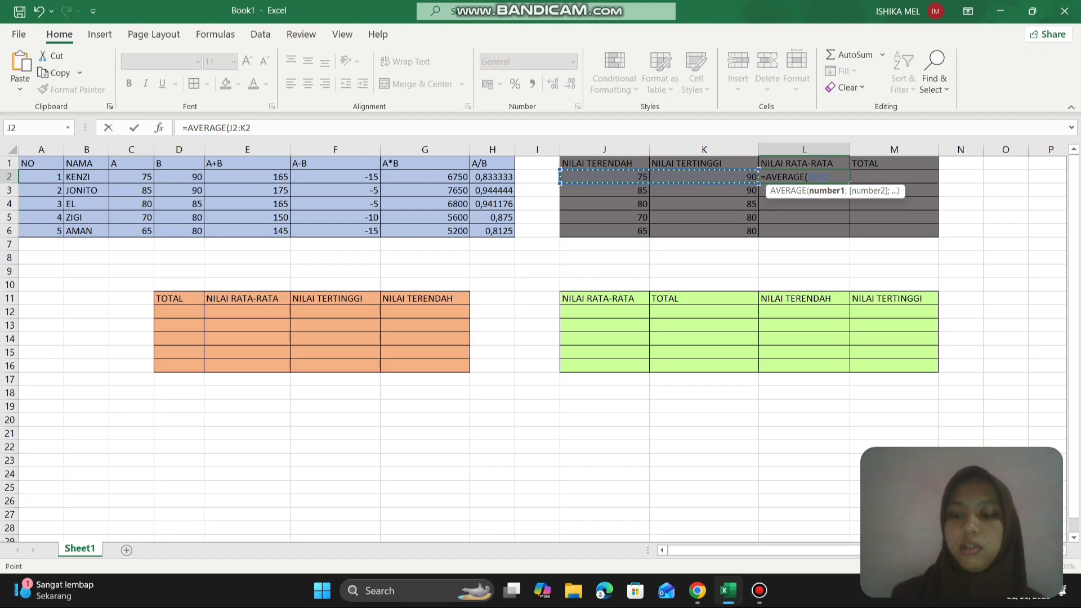
pyautogui.press('Return')
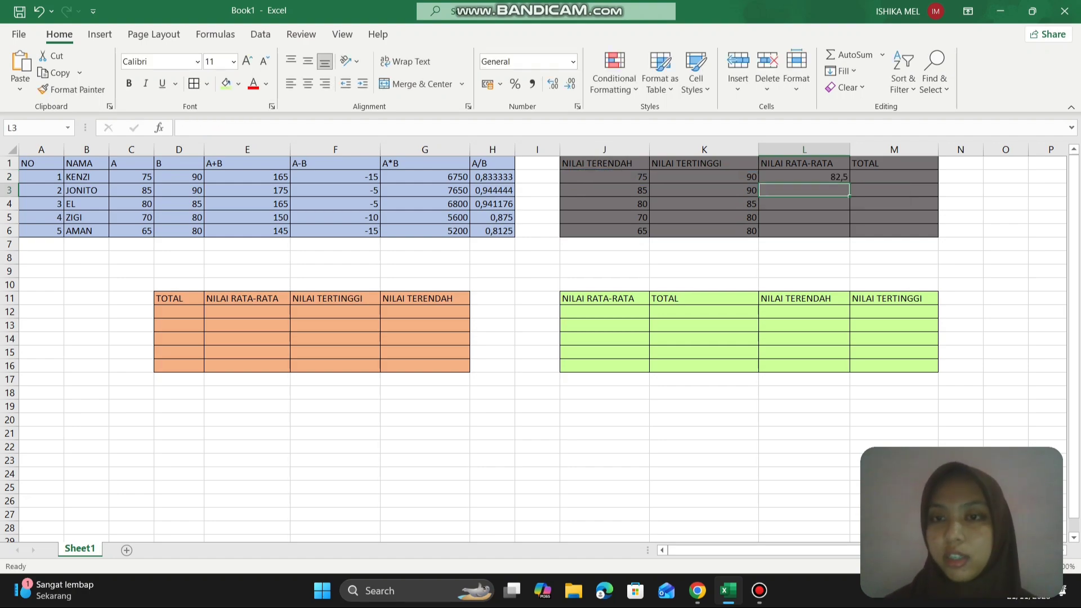
pyautogui.click(784, 178)
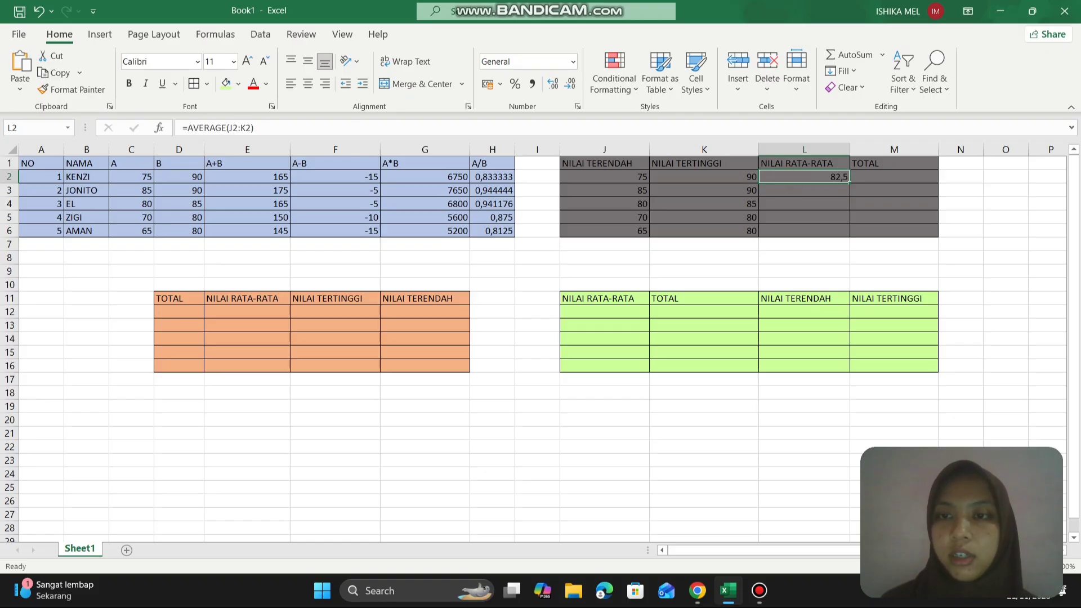
pyautogui.moveTo(849, 181); pyautogui.dragTo(849, 235)
pyautogui.click(826, 218)
pyautogui.click(839, 205)
# - Enter the formula =SUM(J2:L2) in M2 under TOTAL and fill it down through row 6
pyautogui.click(874, 175)
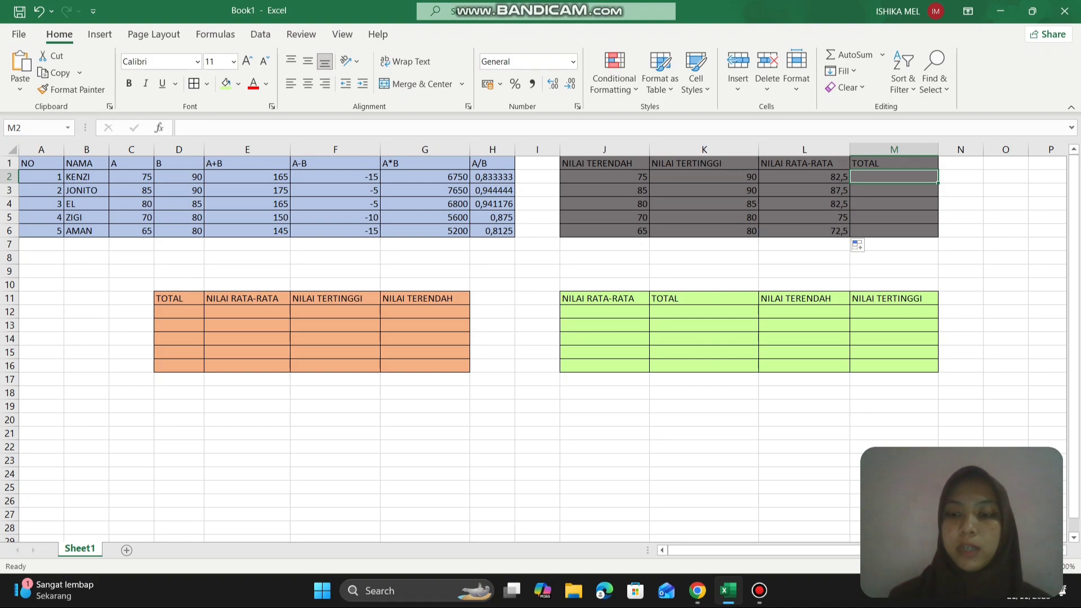
pyautogui.write('=')
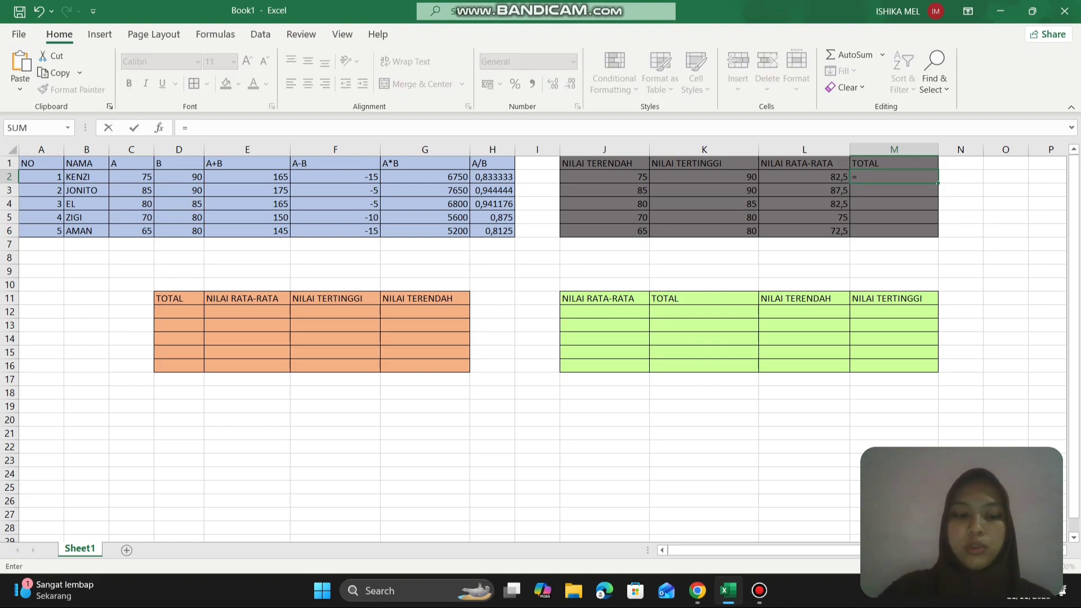
pyautogui.write('SUM')
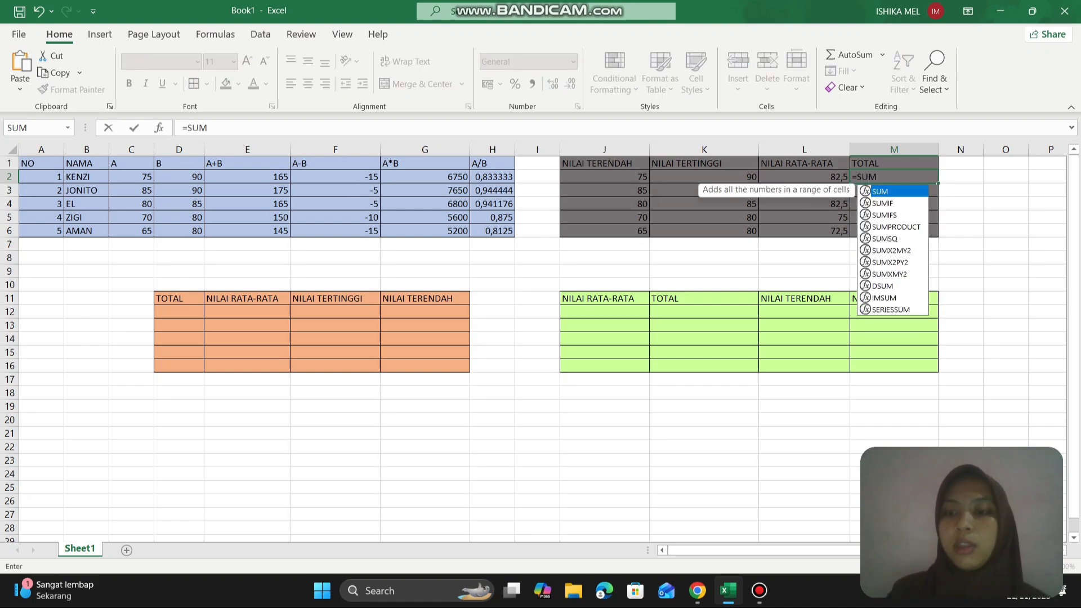
pyautogui.write('(')
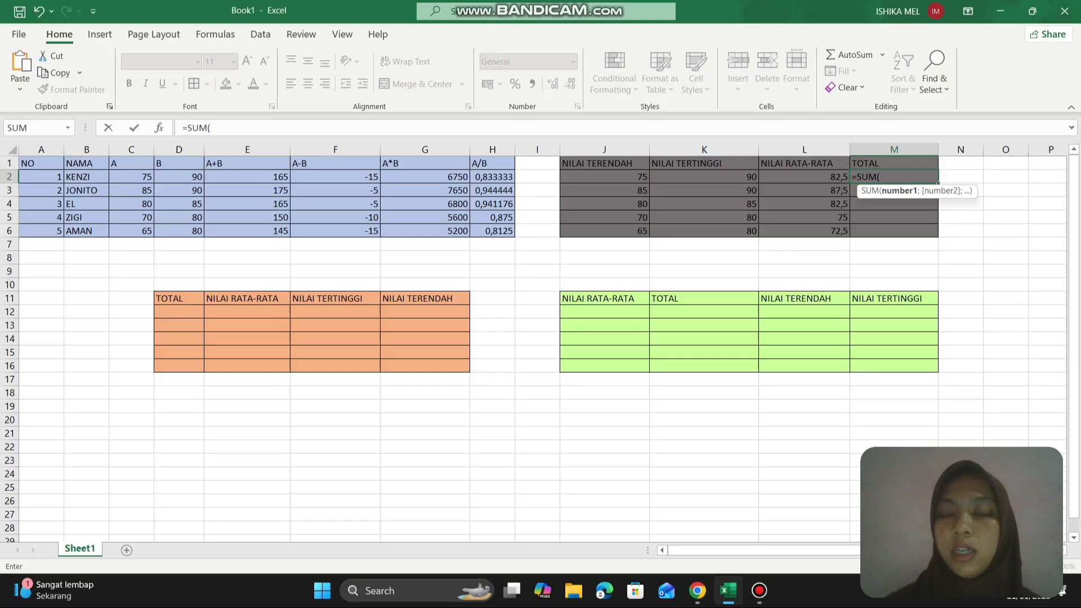
pyautogui.moveTo(634, 177); pyautogui.dragTo(842, 179)
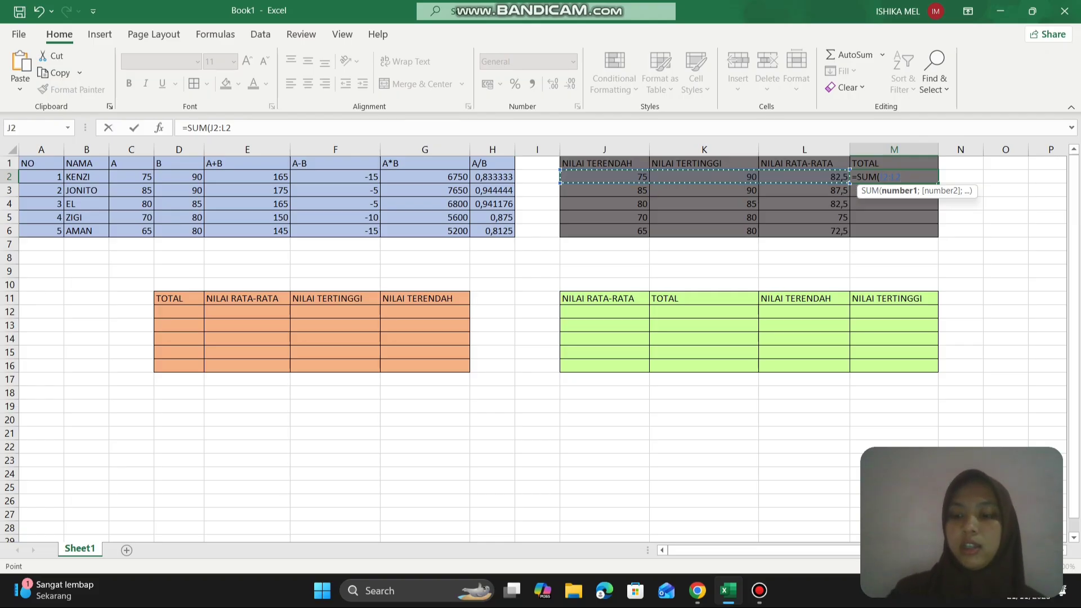
pyautogui.press('Return')
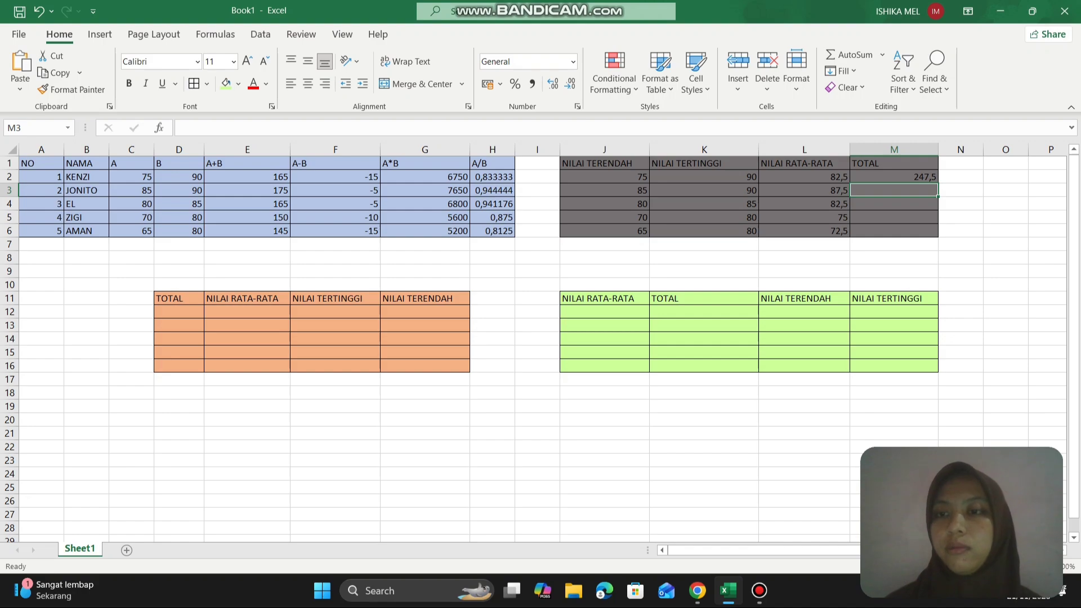
pyautogui.click(907, 179)
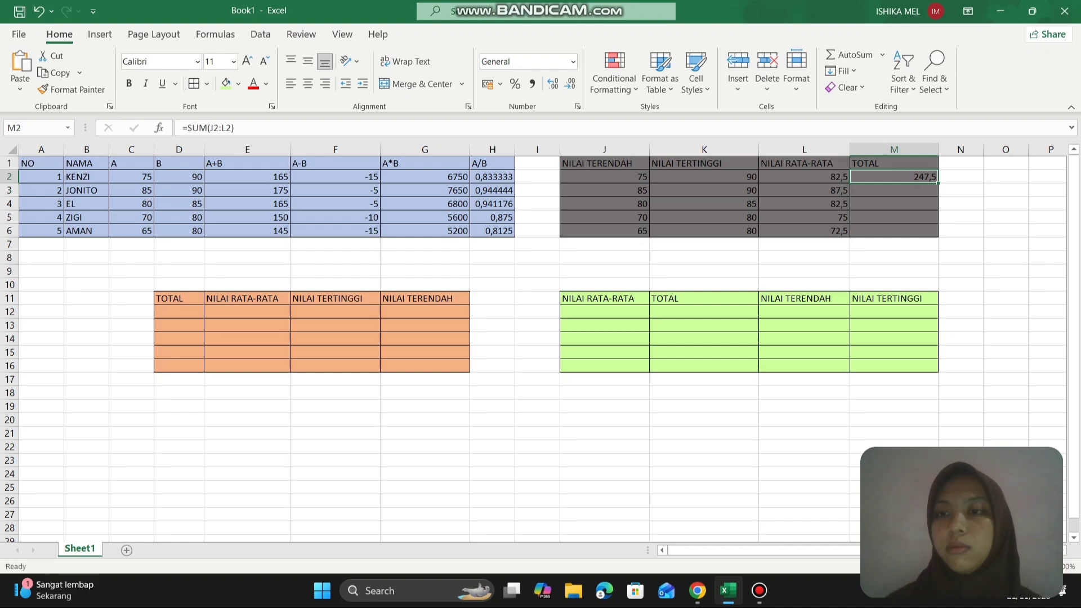
pyautogui.moveTo(938, 183); pyautogui.dragTo(938, 221)
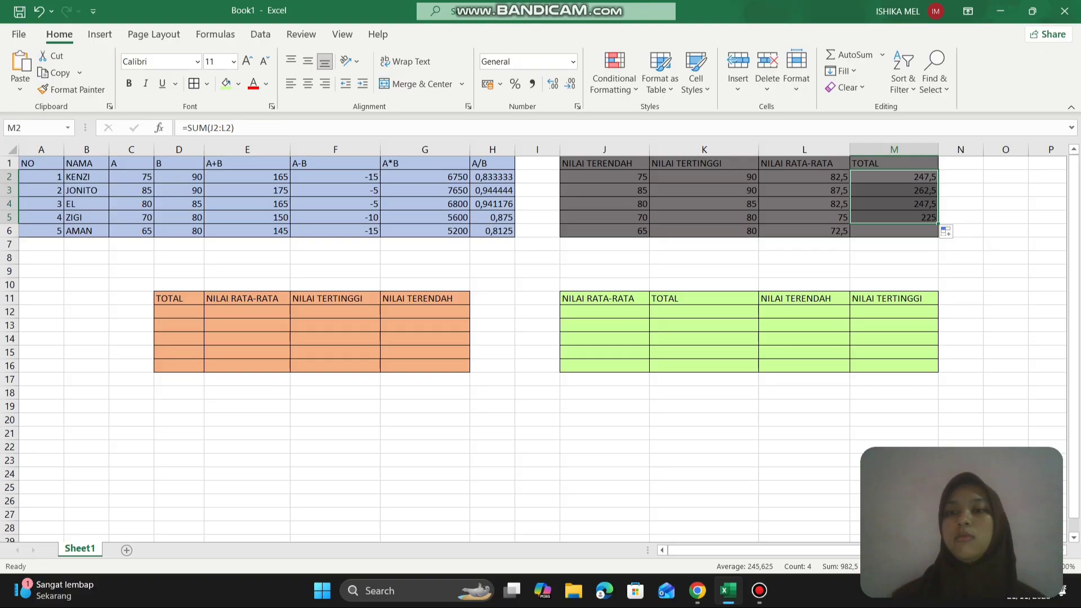
pyautogui.moveTo(937, 223); pyautogui.dragTo(938, 235)
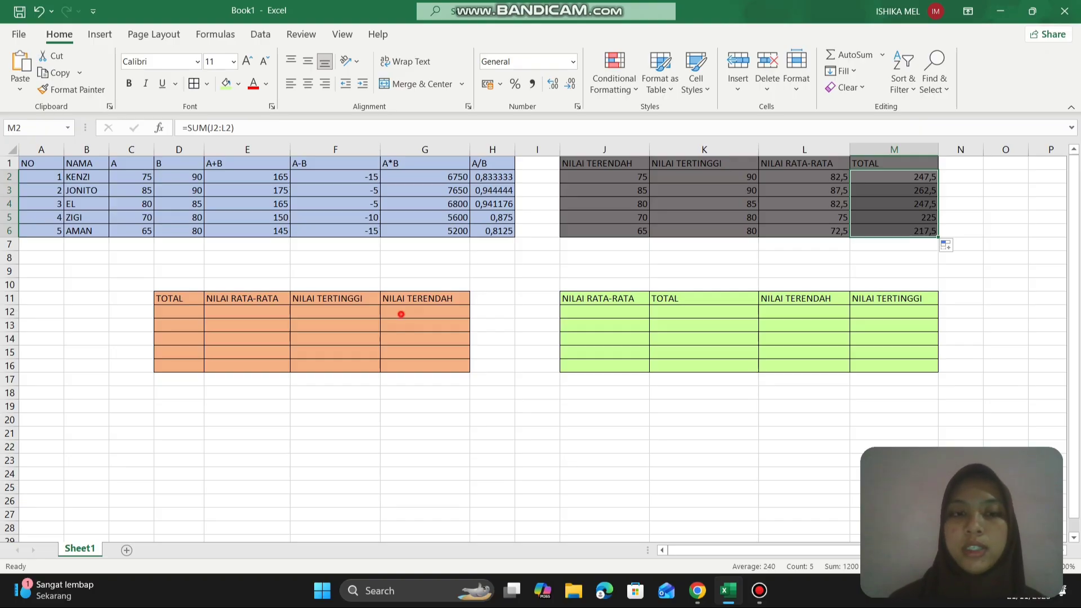
# - Try to enter a MIN formula in G12 under NILAI TERENDAH of the lower table, then undo it
pyautogui.click(398, 313)
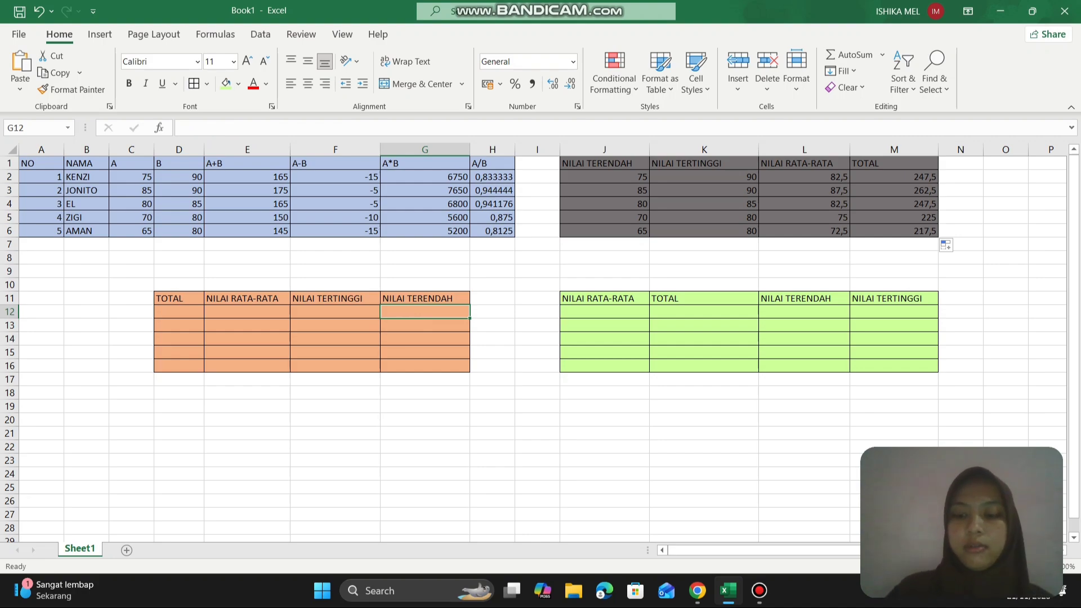
pyautogui.write('=MIN')
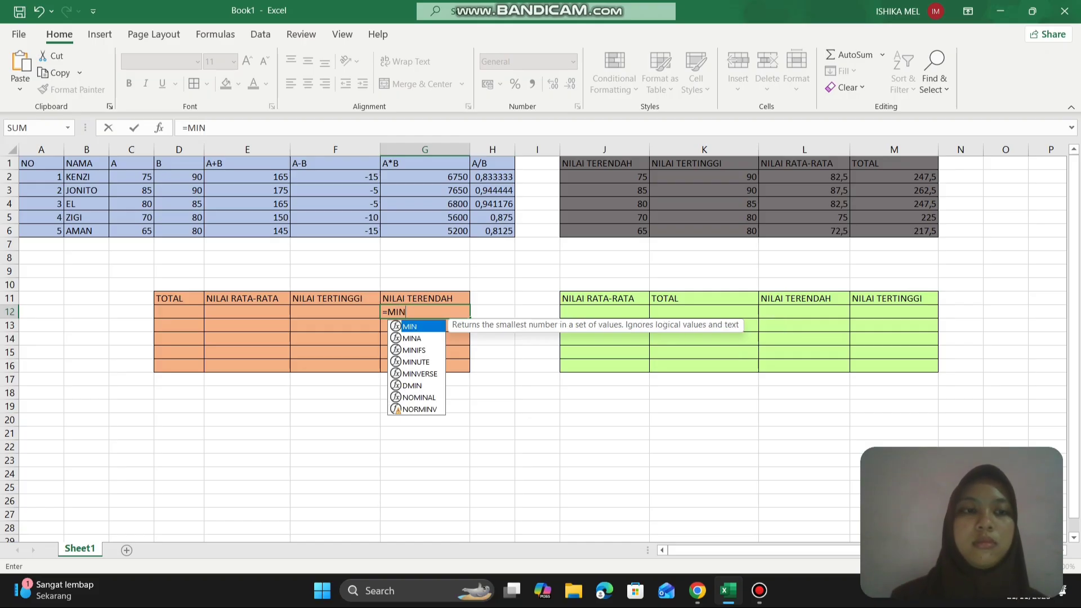
pyautogui.click(134, 177)
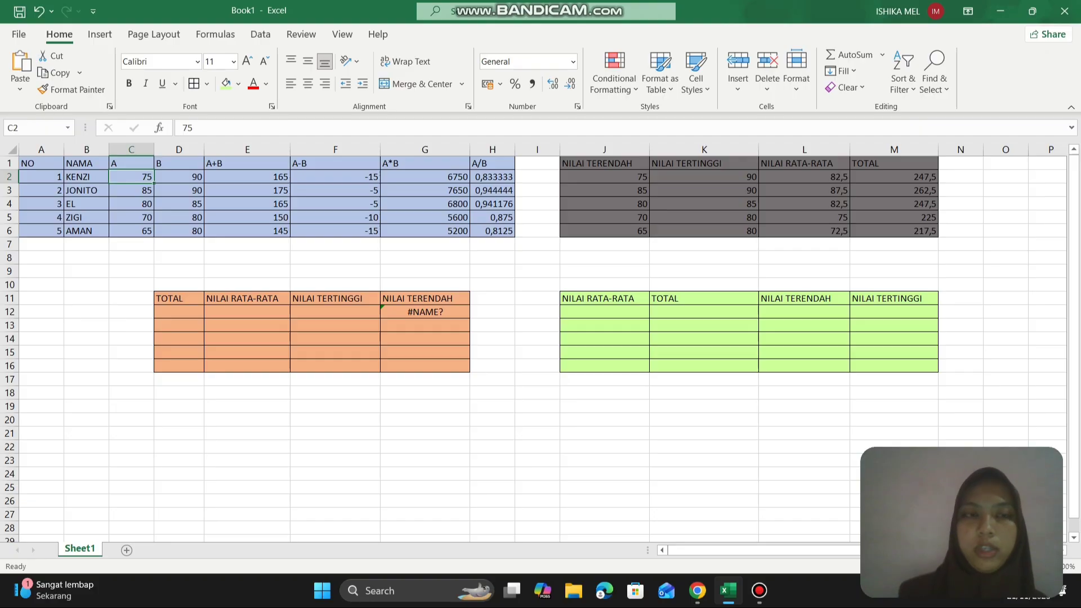
pyautogui.hotkey('ctrl', 'z')
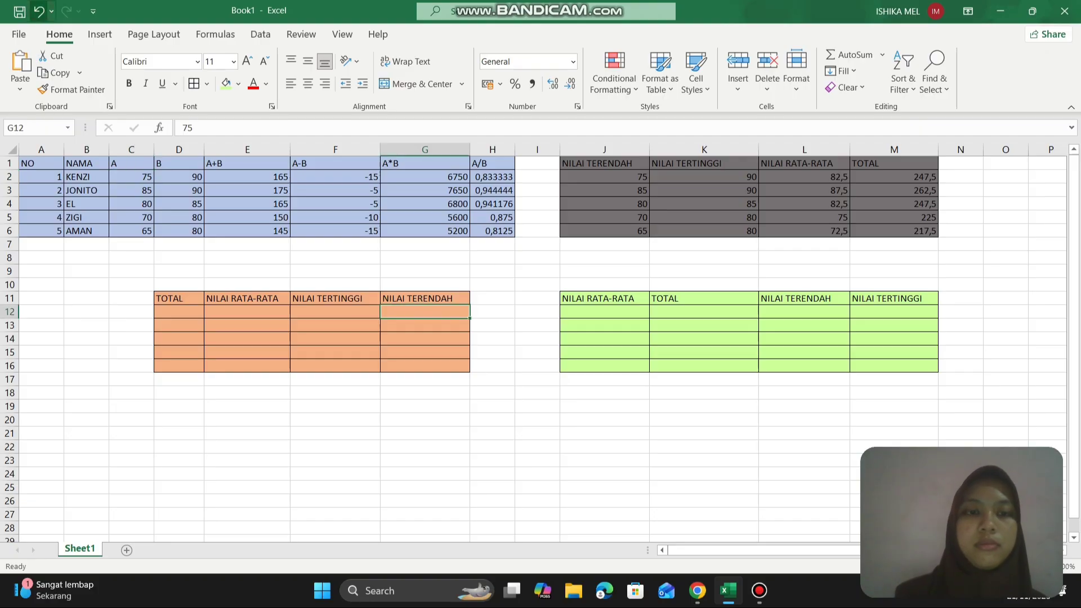
# - Enter the formula =MIN(C2:D2) in G12 under NILAI TERENDAH of the lower table and fill it down through row 16
pyautogui.write('=')
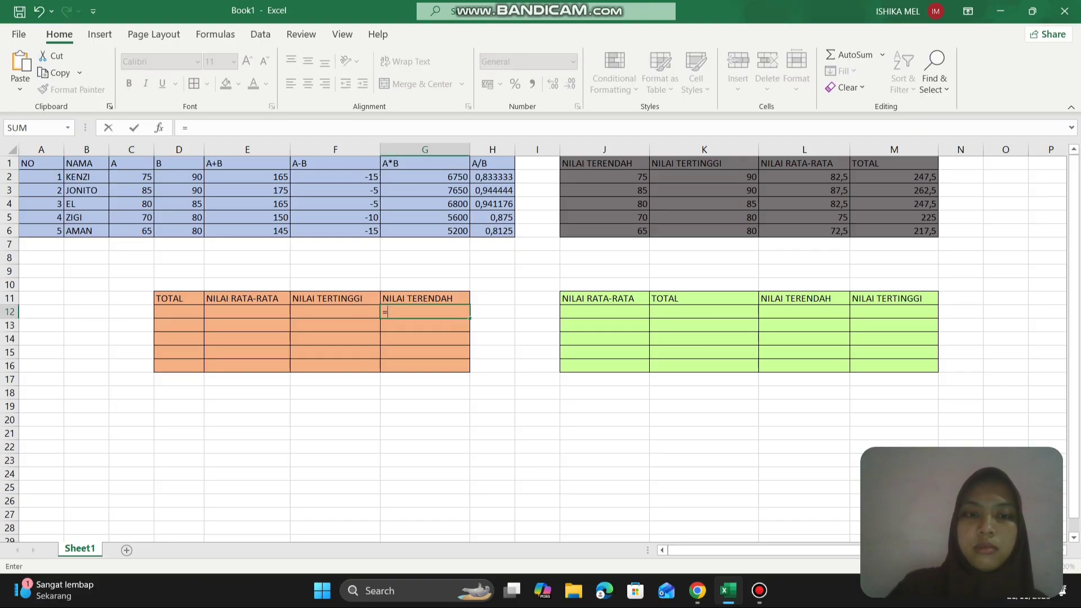
pyautogui.write('MIN(')
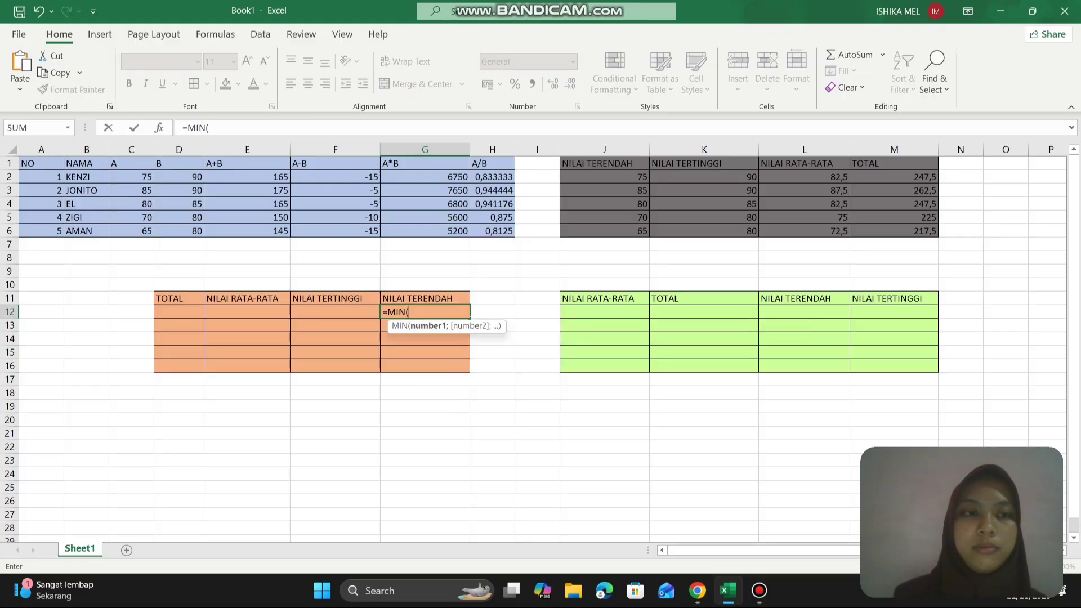
pyautogui.moveTo(141, 178); pyautogui.dragTo(194, 178)
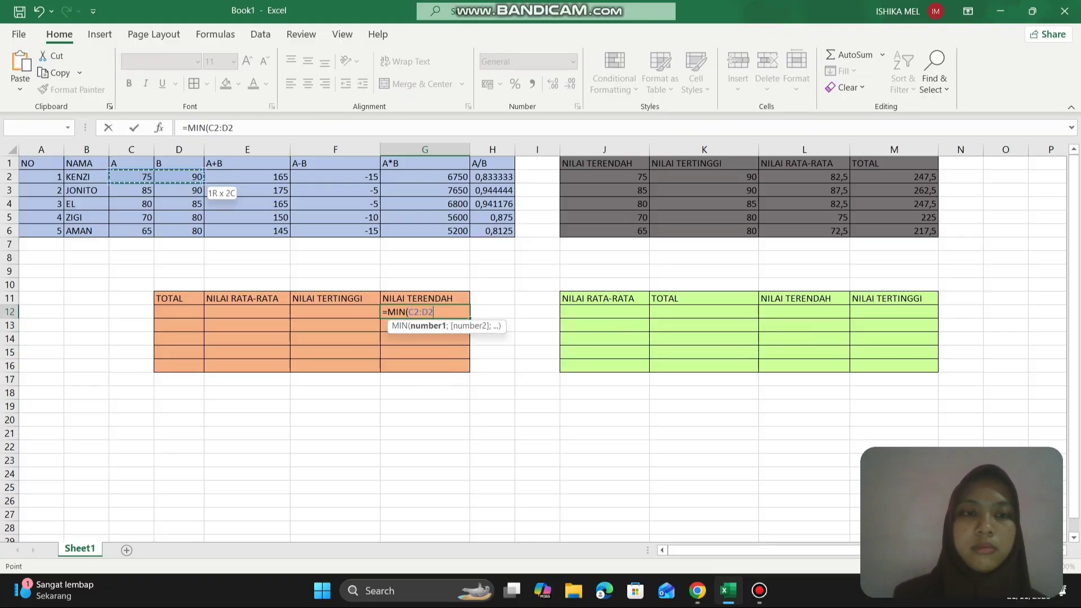
pyautogui.write(')')
pyautogui.press('Return')
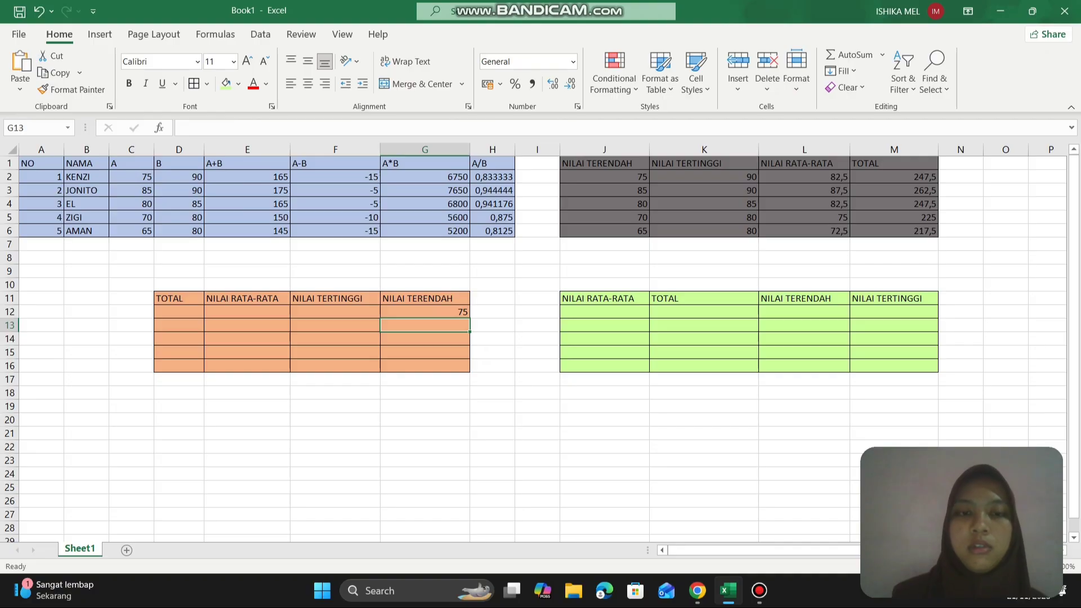
pyautogui.click(450, 311)
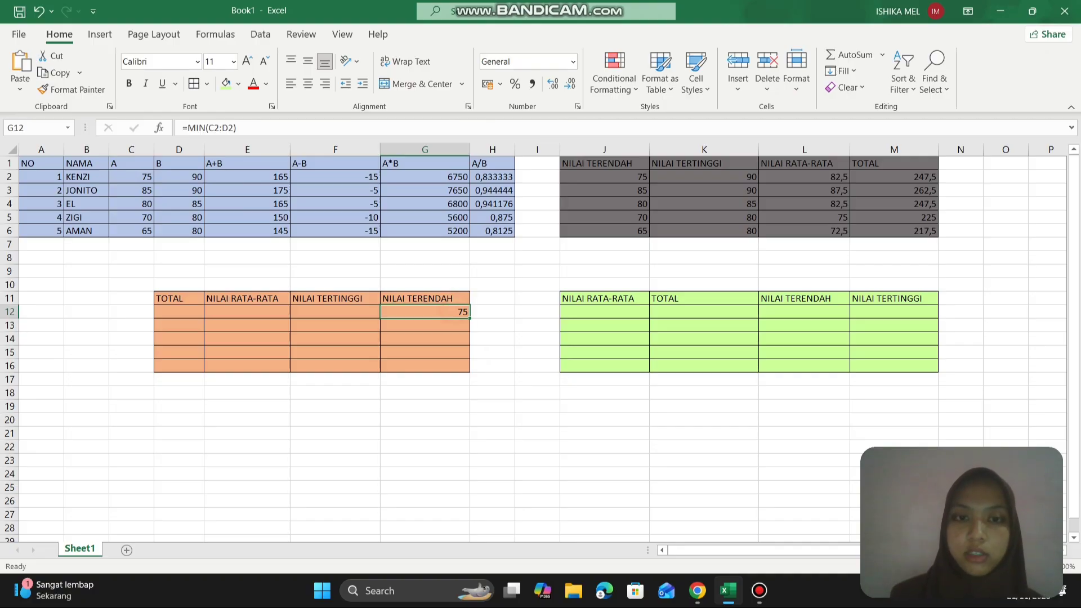
pyautogui.moveTo(470, 319); pyautogui.dragTo(468, 369)
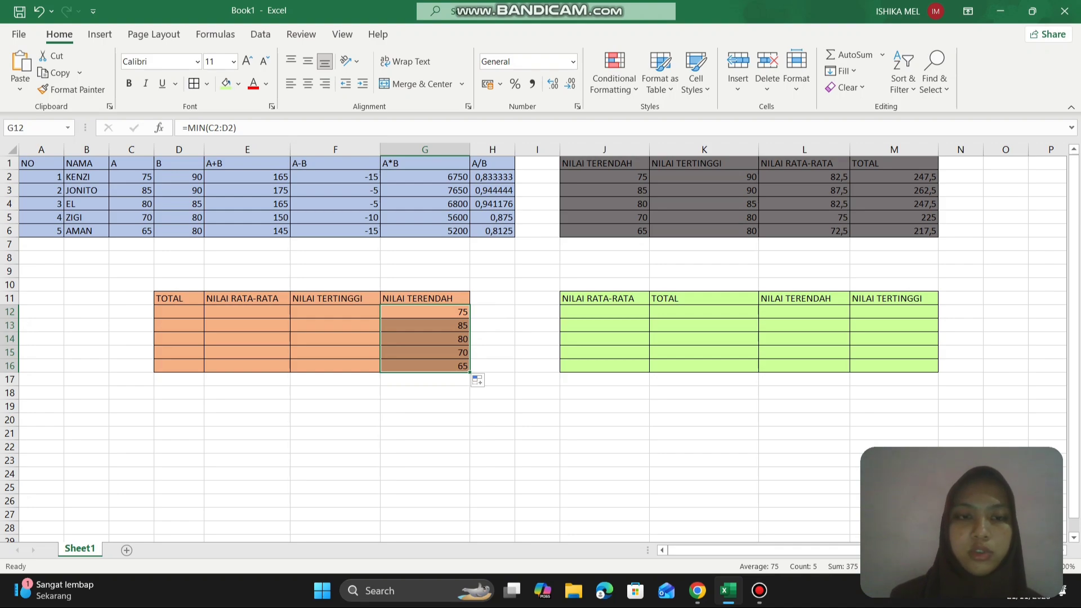
# - Enter the formula =MAX(C2:D2) in F12 under NILAI TERTINGGI and fill it down through row 15
pyautogui.click(363, 311)
pyautogui.write('=')
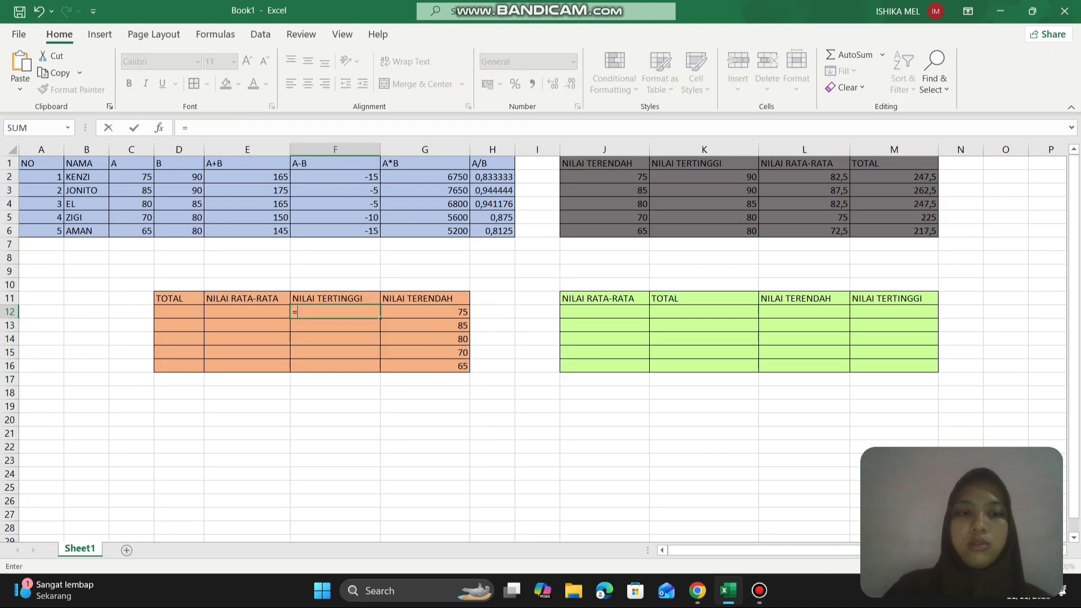
pyautogui.write('MAX')
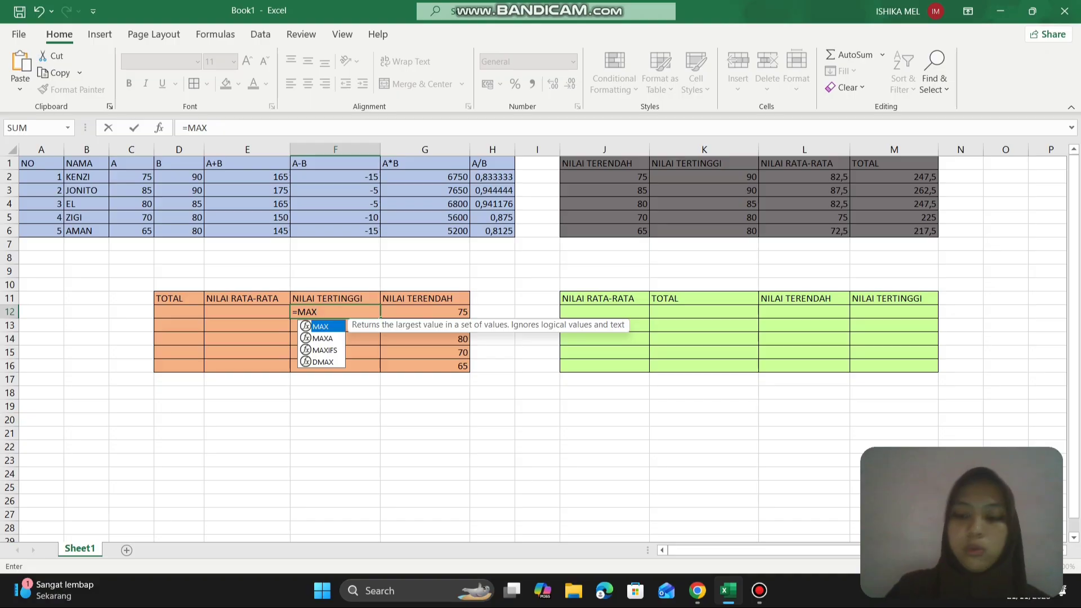
pyautogui.write('(')
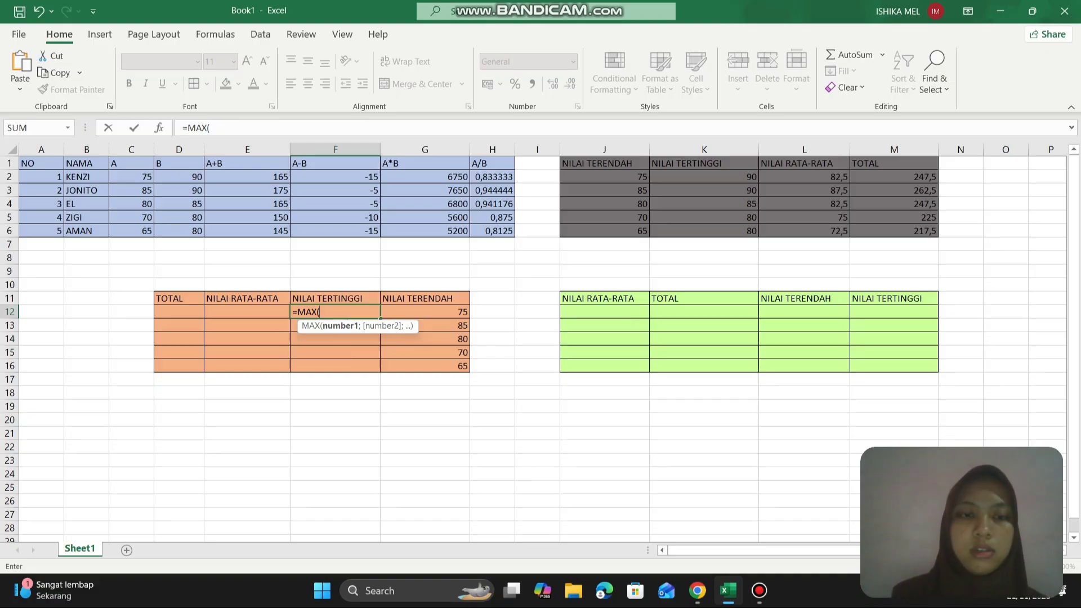
pyautogui.moveTo(131, 177); pyautogui.dragTo(194, 178)
pyautogui.press('Return')
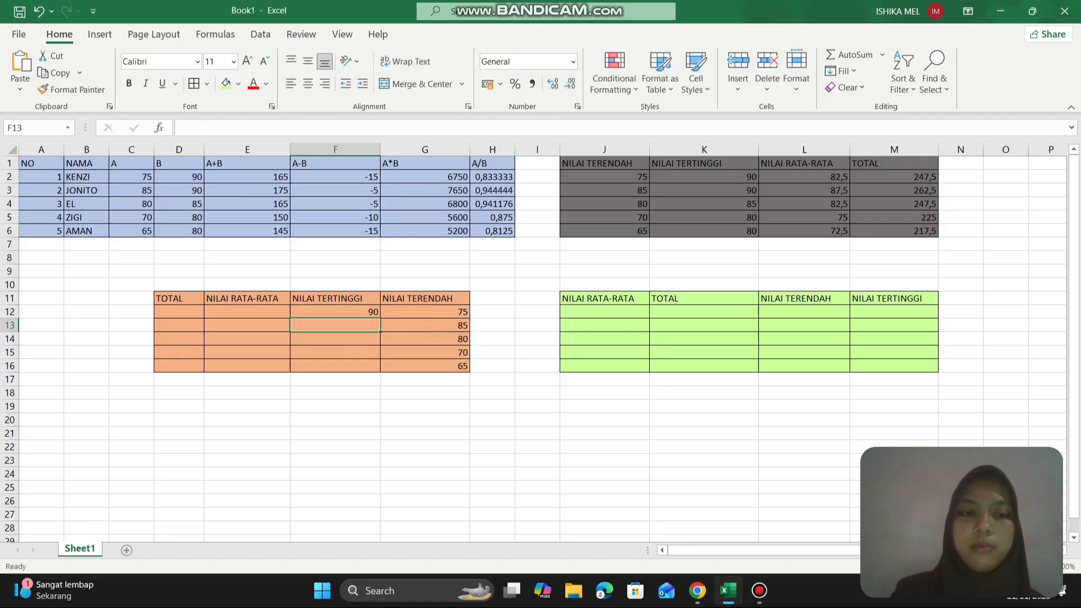
pyautogui.click(349, 310)
pyautogui.moveTo(381, 318); pyautogui.dragTo(381, 357)
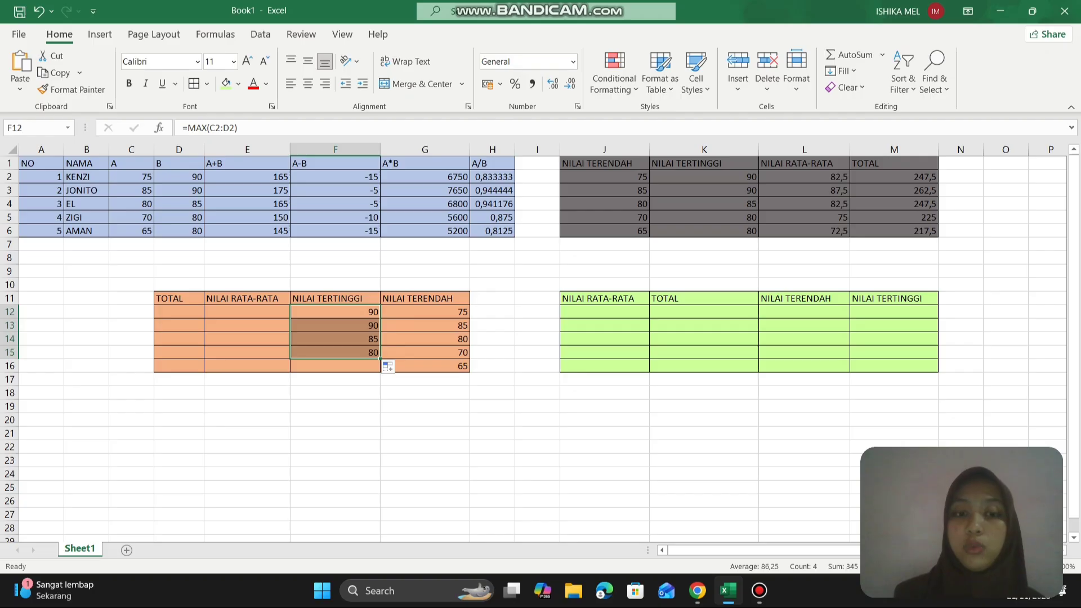
pyautogui.moveTo(381, 359); pyautogui.dragTo(381, 359)
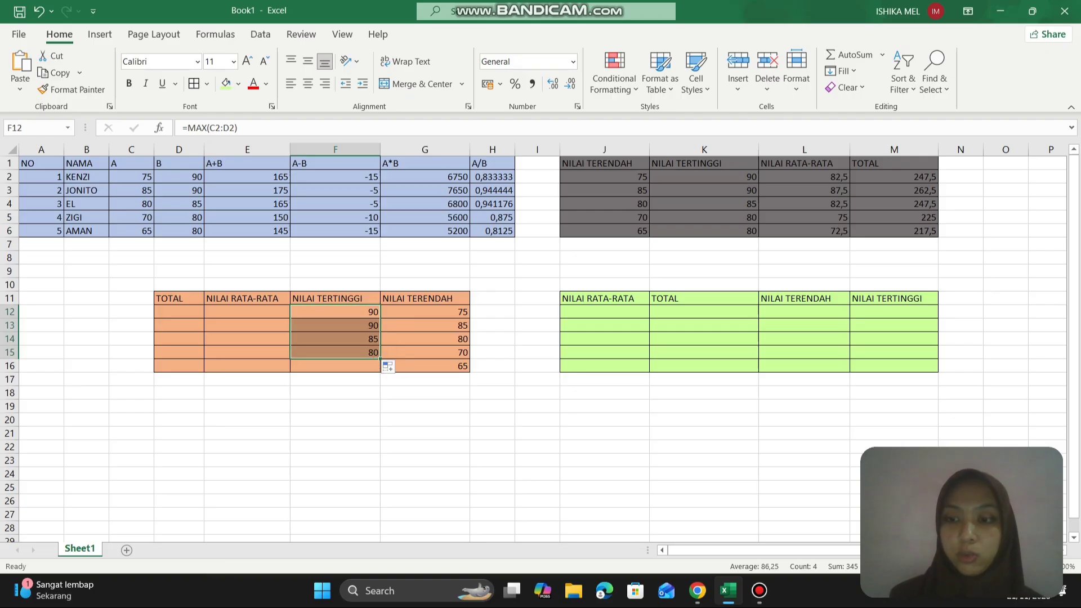
# - Enter the formula =AVERAGE(F12:G12) in E12 under NILAI RATA-RATA of the orange table and fill it down through row 16
pyautogui.click(264, 311)
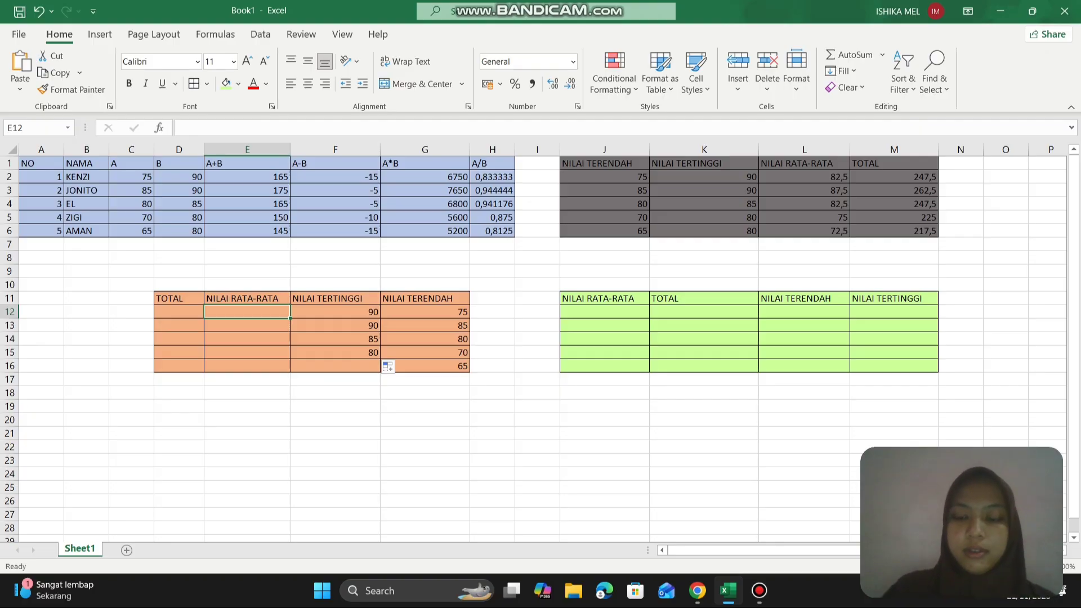
pyautogui.write('=AVERA')
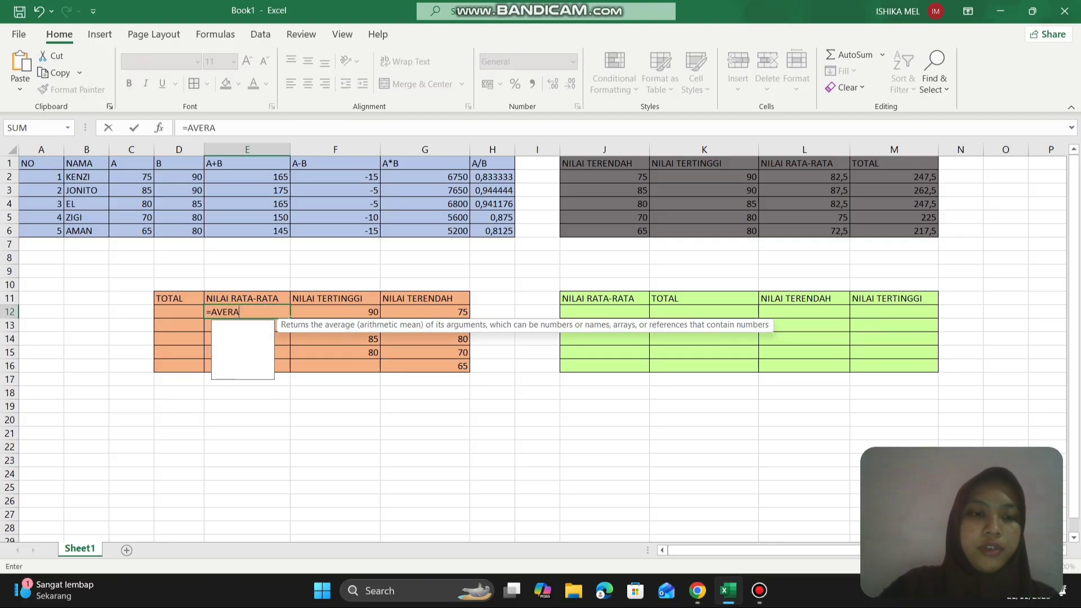
pyautogui.write('GE')
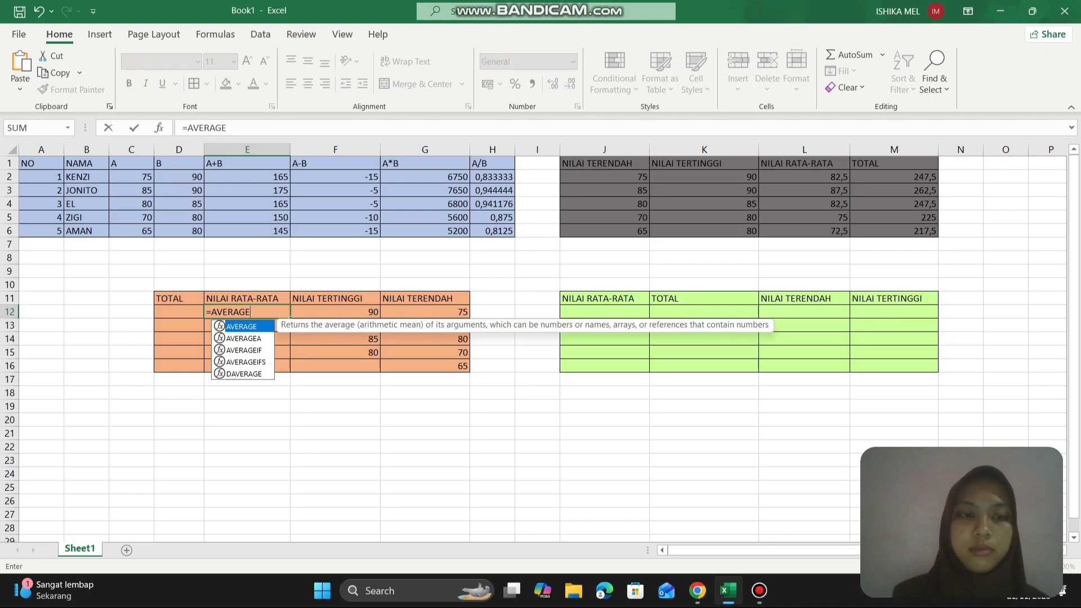
pyautogui.write('(')
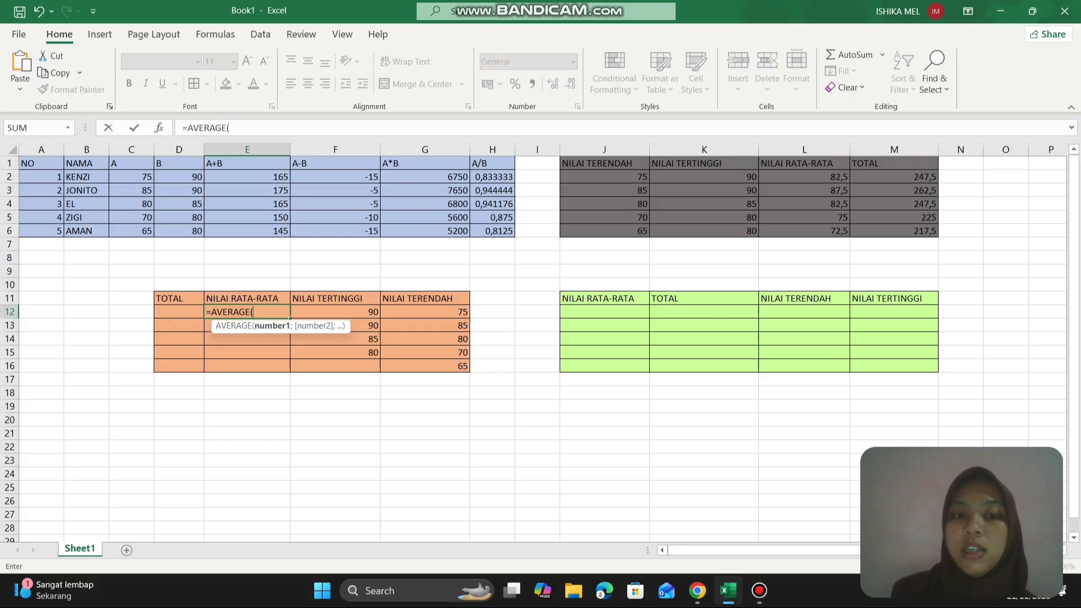
pyautogui.click(419, 311)
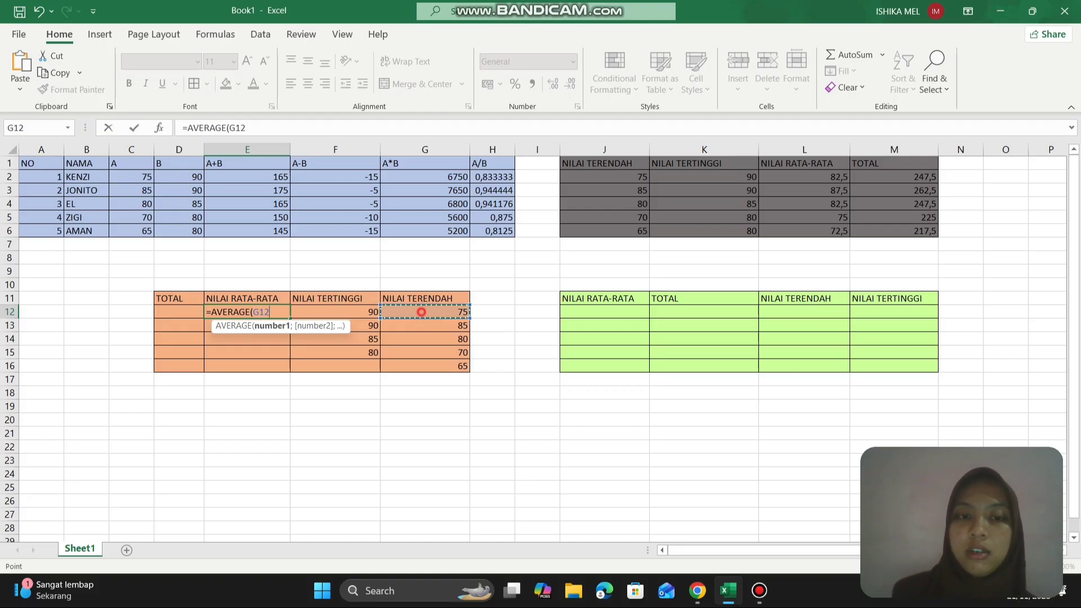
pyautogui.hotkey('shift', 'Left')
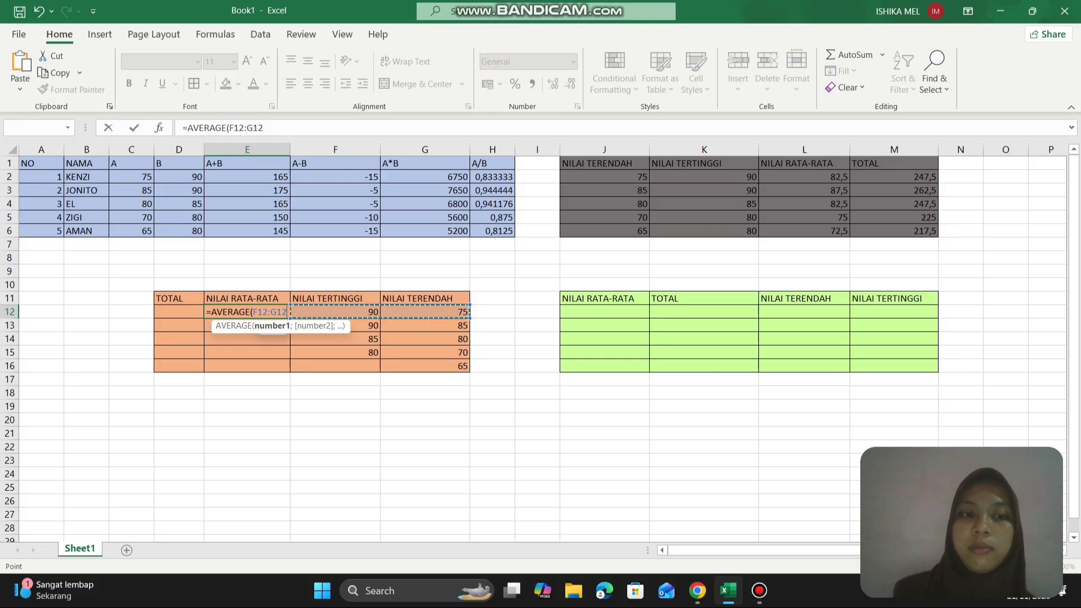
pyautogui.press('Return')
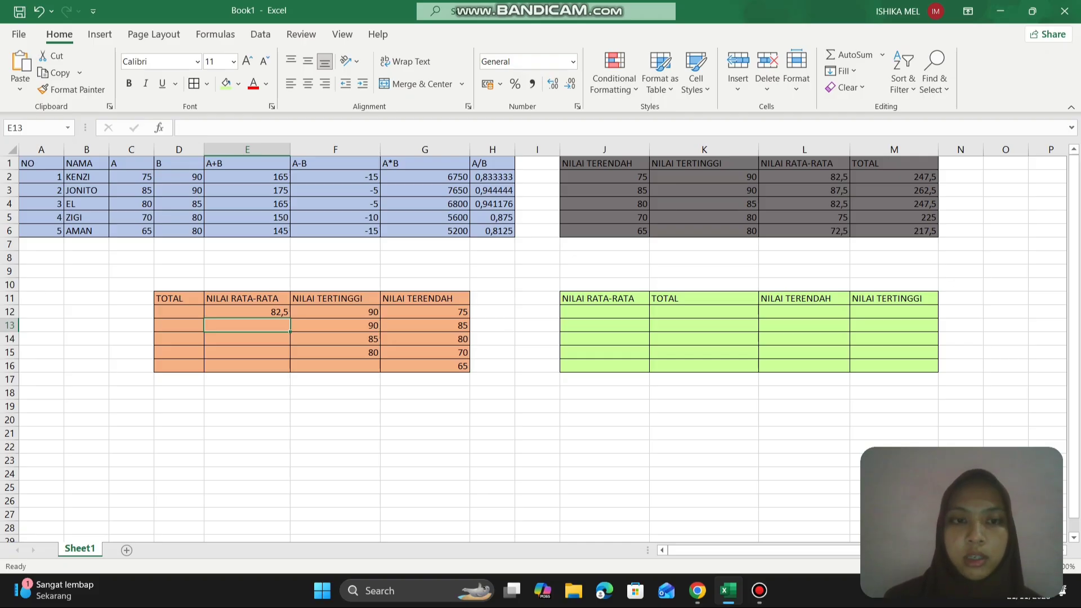
pyautogui.click(276, 311)
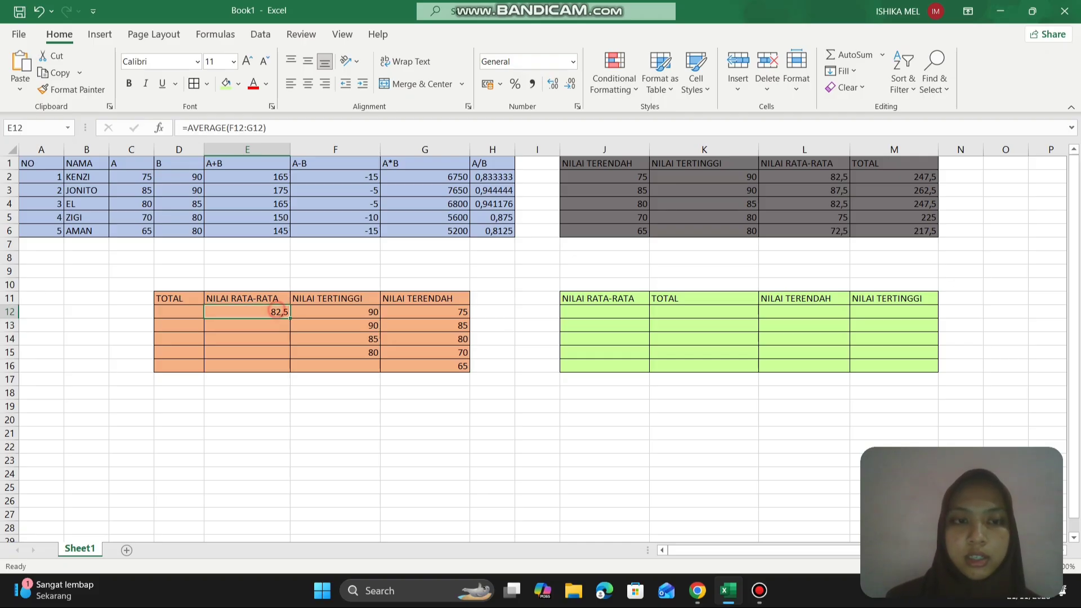
pyautogui.moveTo(290, 318); pyautogui.dragTo(289, 371)
# - Enter the formula =SUM(E12:G12) in D12 under TOTAL of the orange table
pyautogui.click(169, 310)
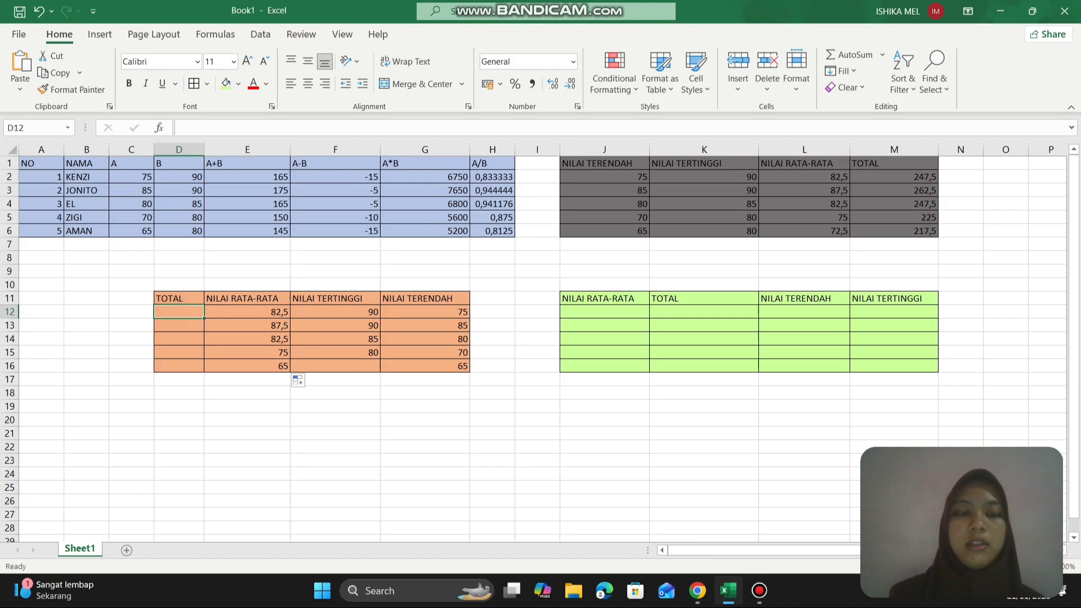
pyautogui.write('=')
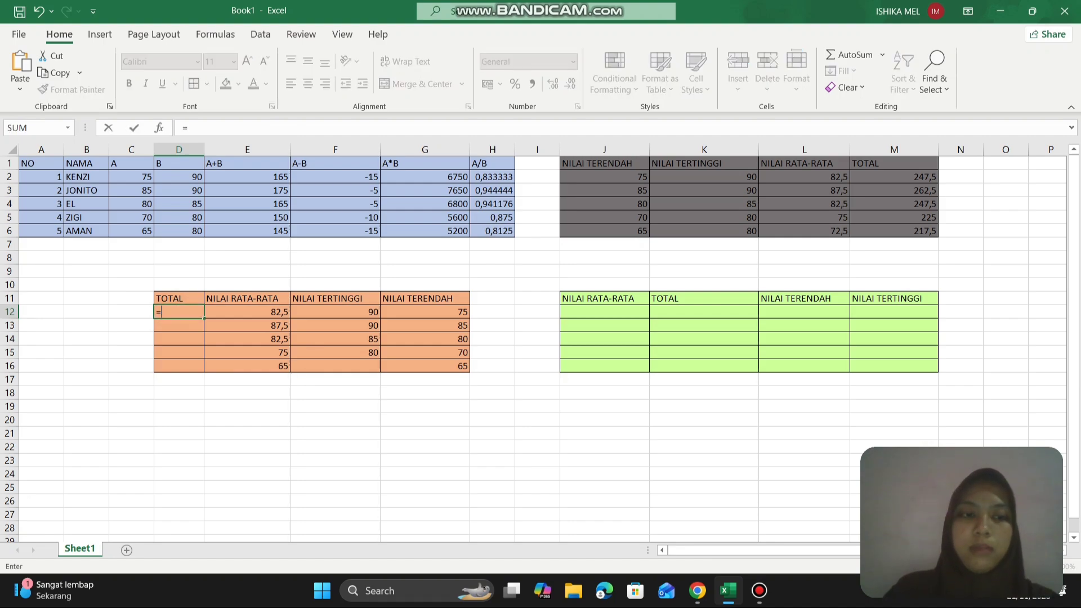
pyautogui.write('SUM')
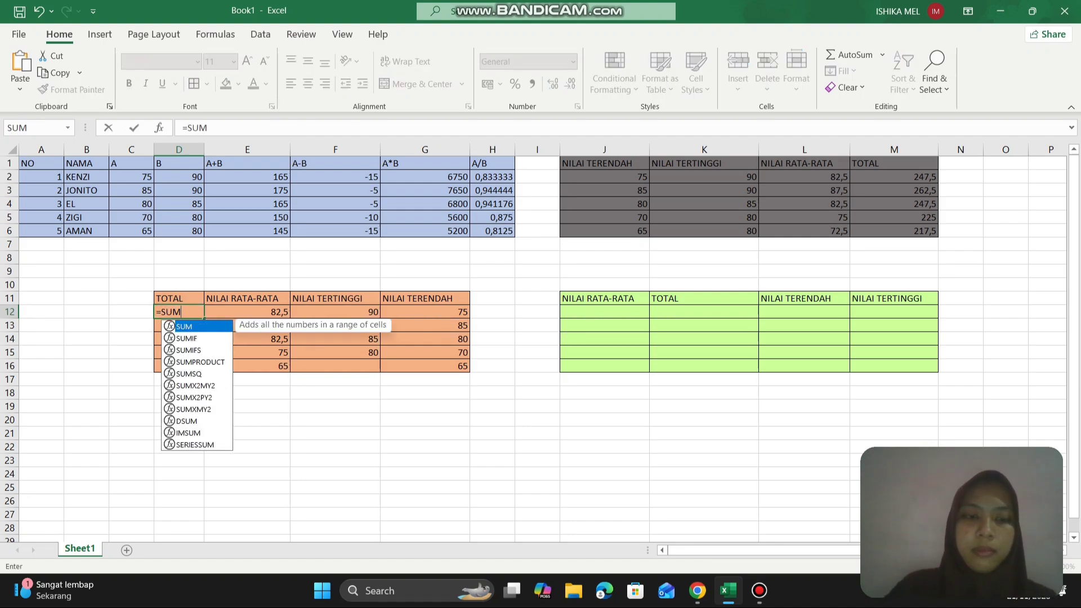
pyautogui.write('(')
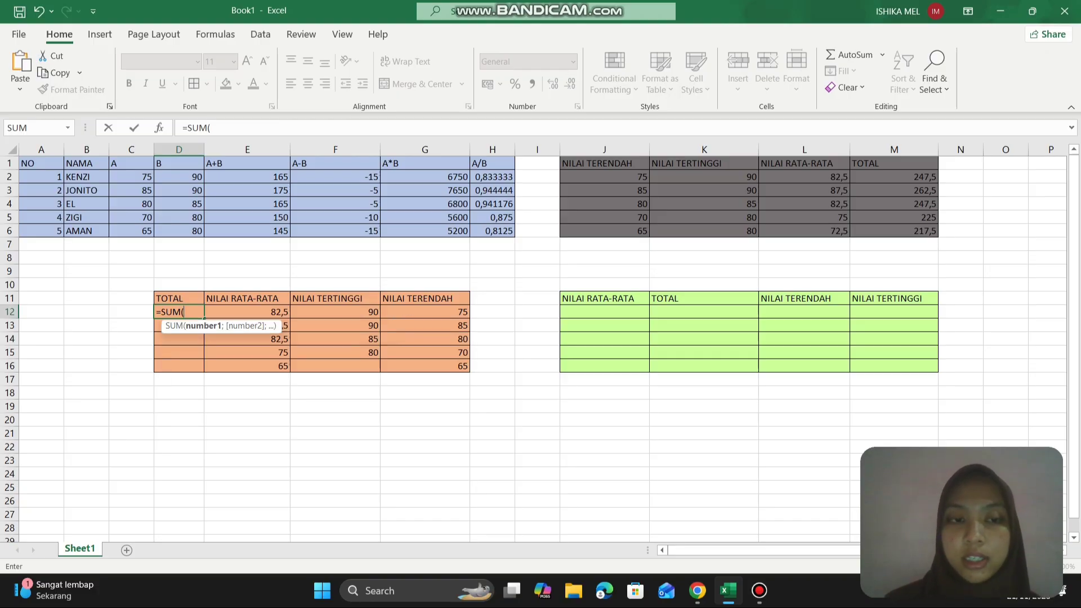
pyautogui.click(420, 311)
pyautogui.write(':')
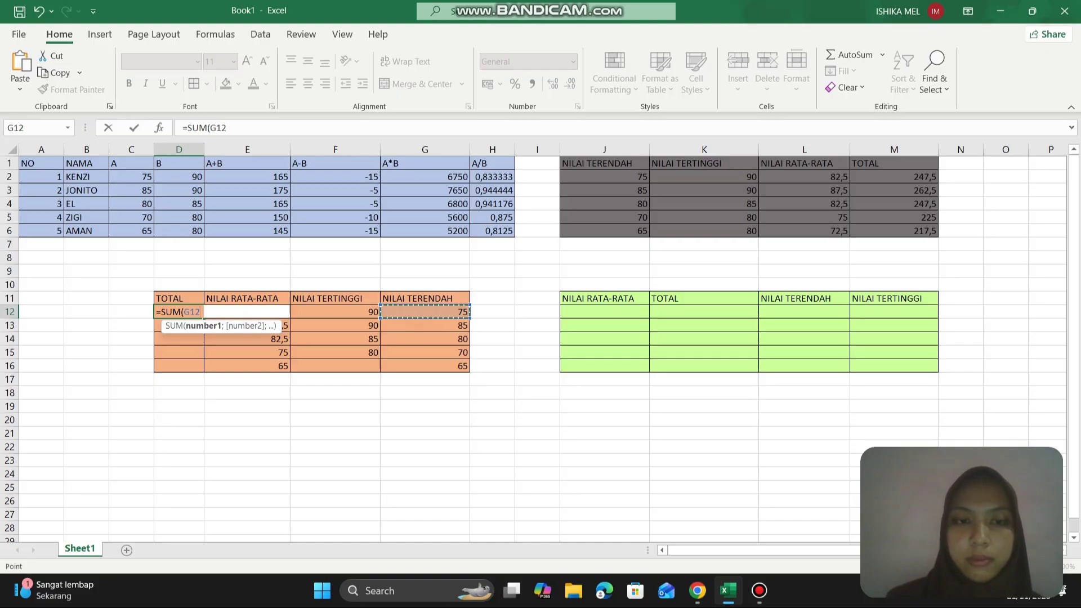
pyautogui.click(247, 312)
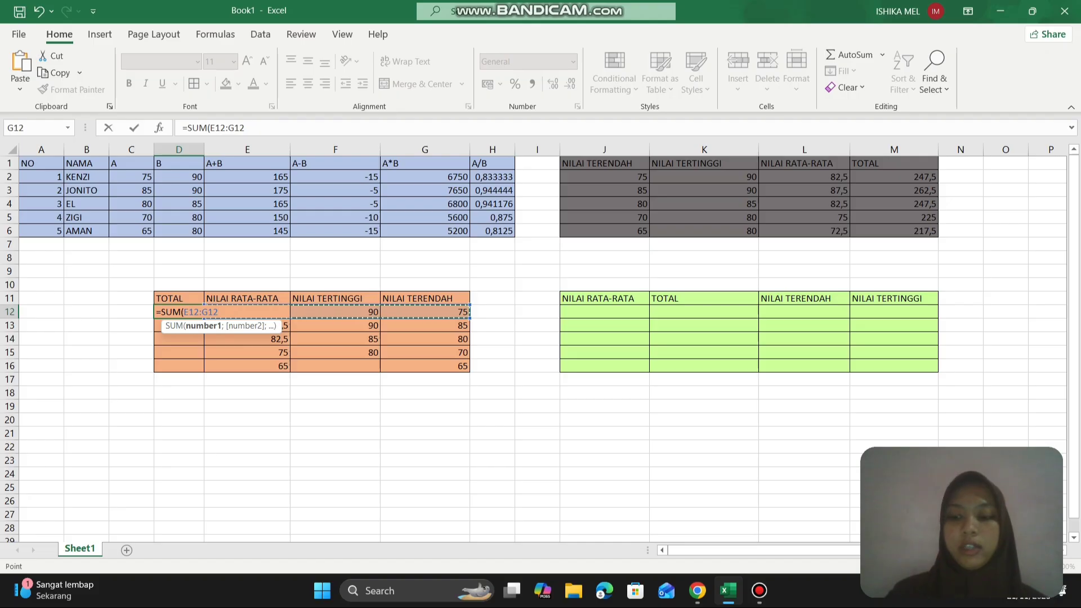
pyautogui.write(')')
pyautogui.press('Return')
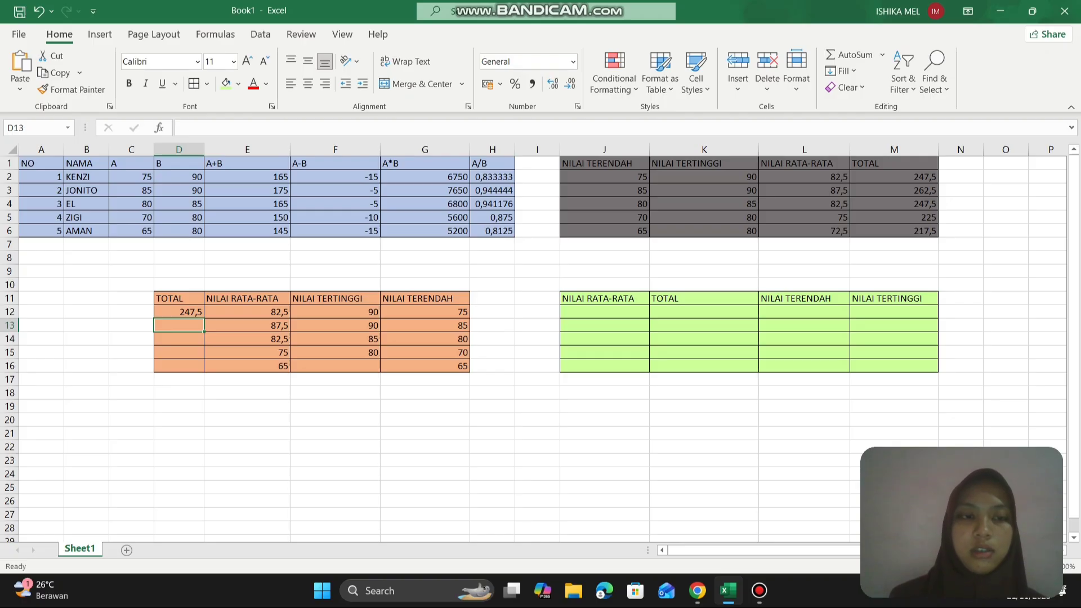
# - Fill the D12 total formula down through row 16, undoing an overshoot past the table
pyautogui.click(190, 312)
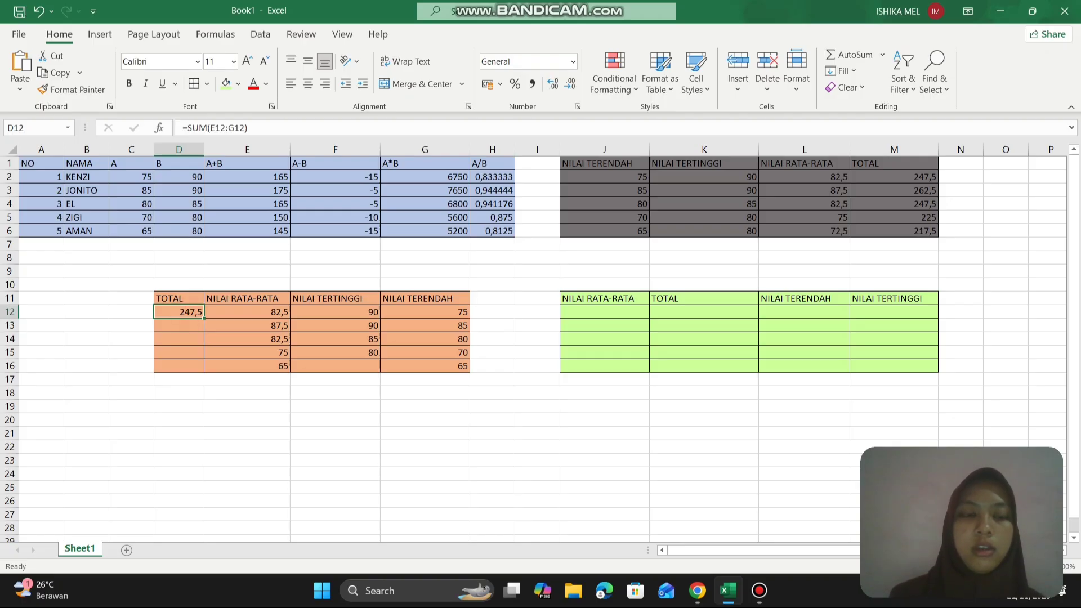
pyautogui.moveTo(203, 318); pyautogui.dragTo(204, 359)
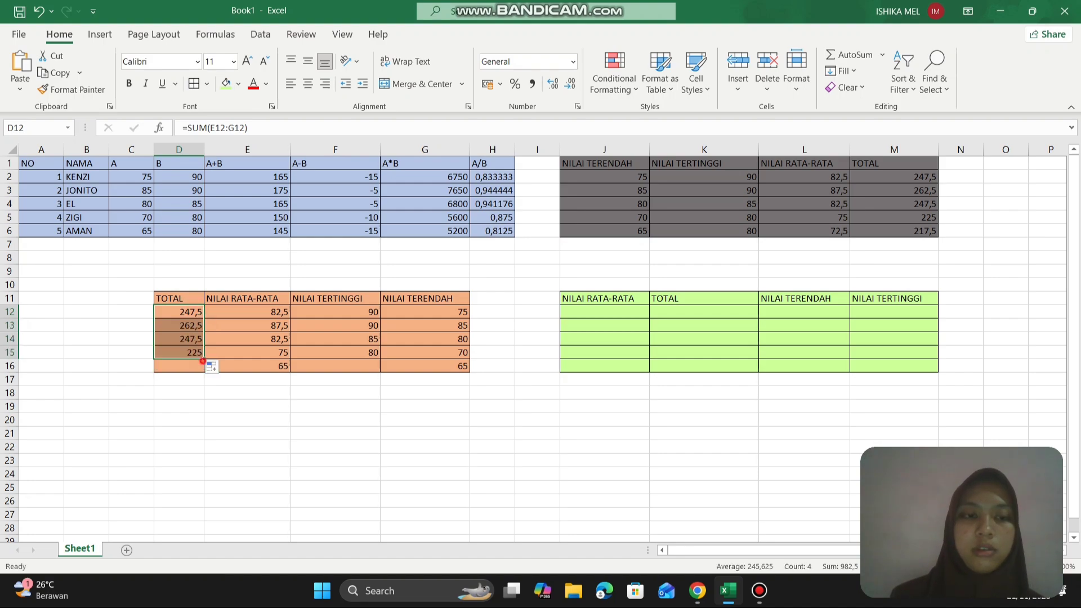
pyautogui.moveTo(204, 359); pyautogui.dragTo(205, 385)
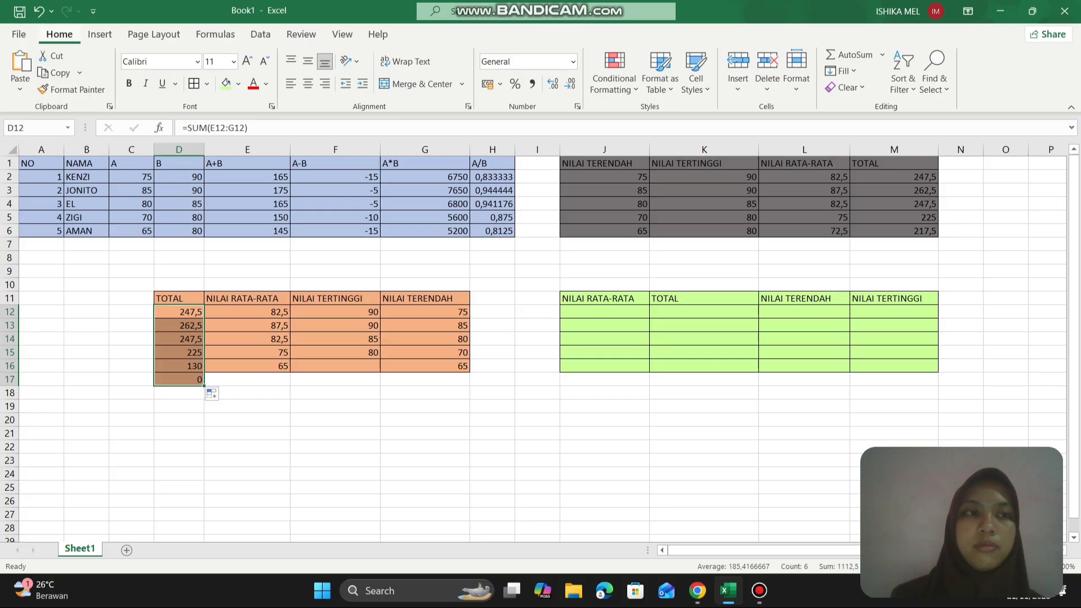
pyautogui.hotkey('ctrl', 'z')
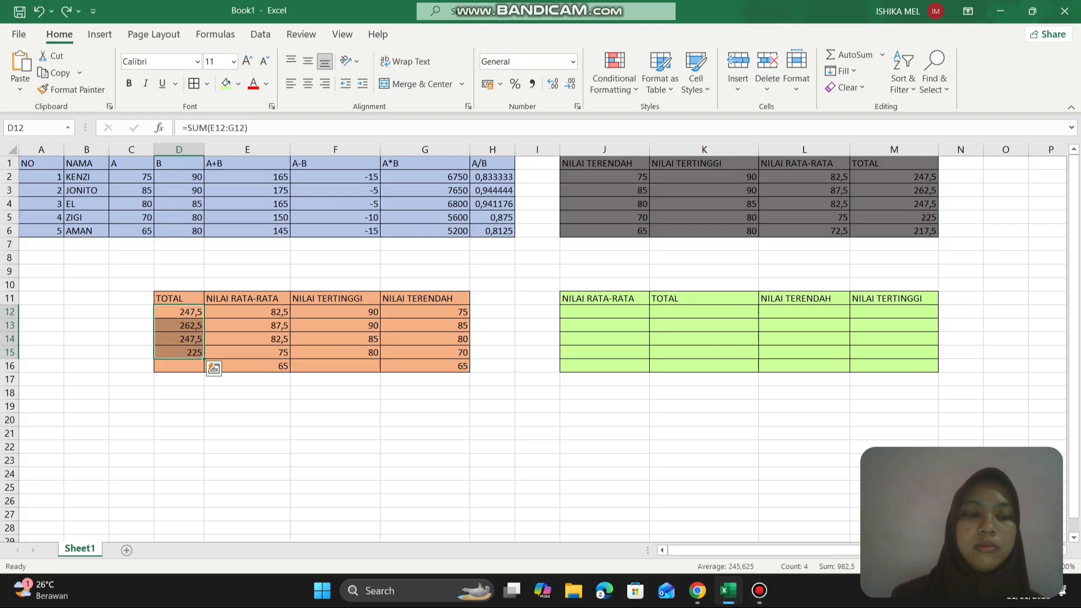
pyautogui.moveTo(204, 358); pyautogui.dragTo(204, 373)
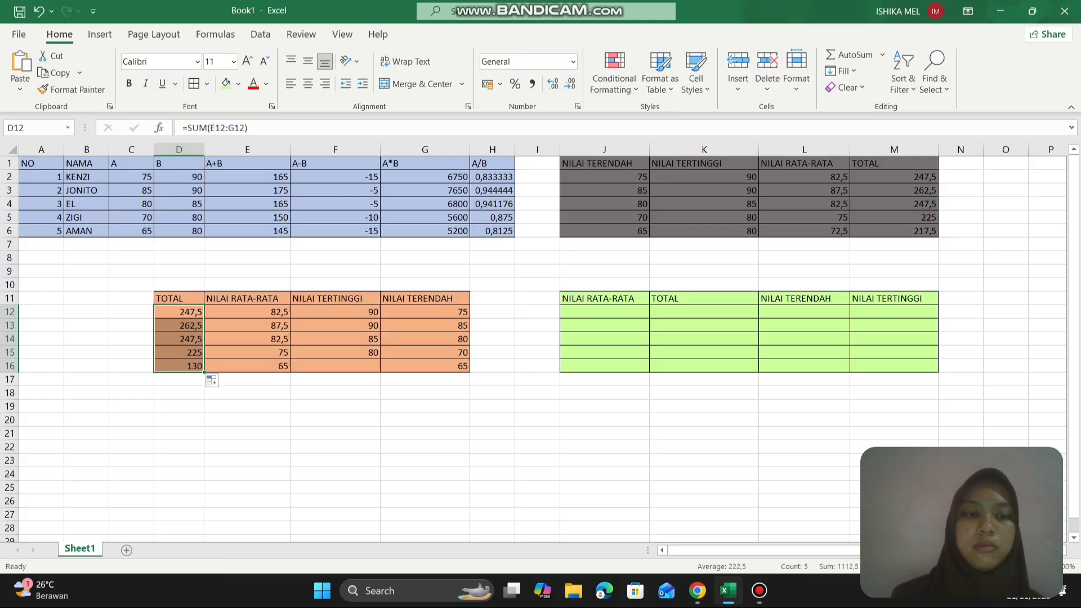
# - Enter the formula =MIN(C2:D2) in L12 under NILAI TERENDAH of the green table and fill it down through row 16
pyautogui.click(616, 314)
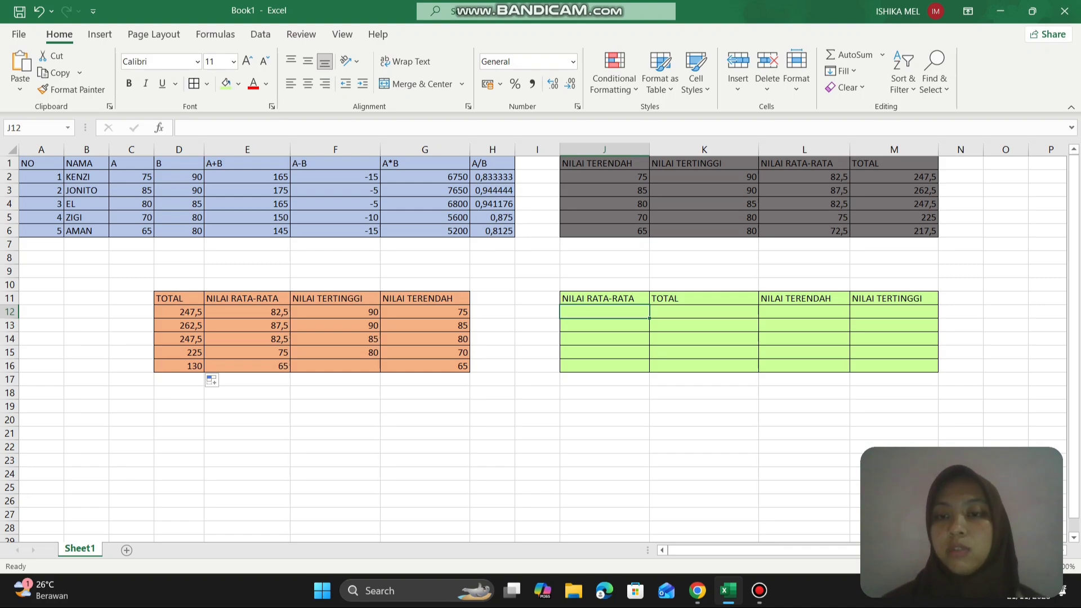
pyautogui.click(828, 310)
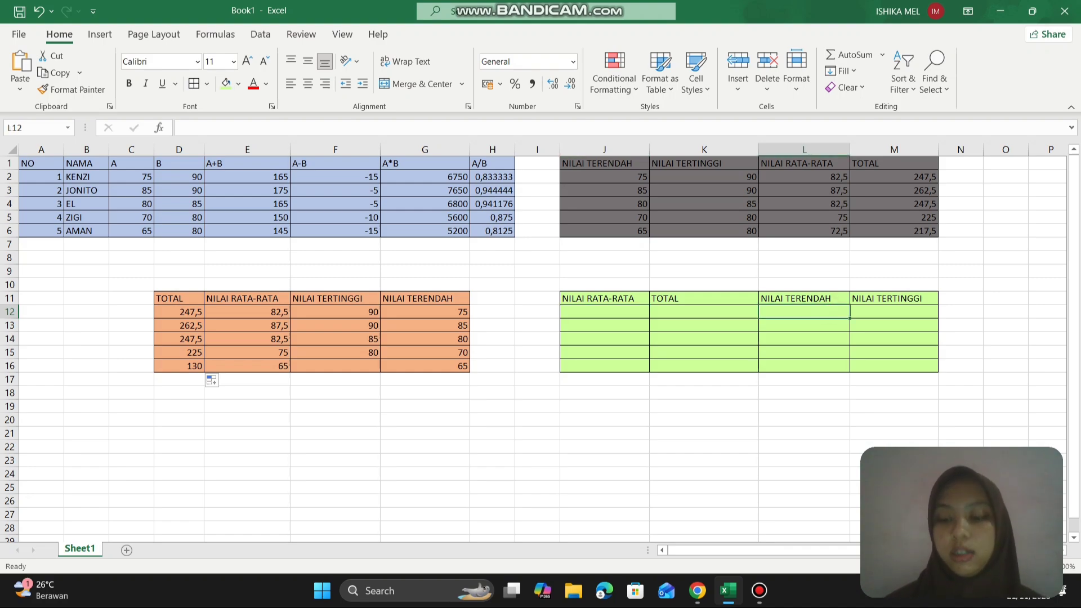
pyautogui.write('=MI')
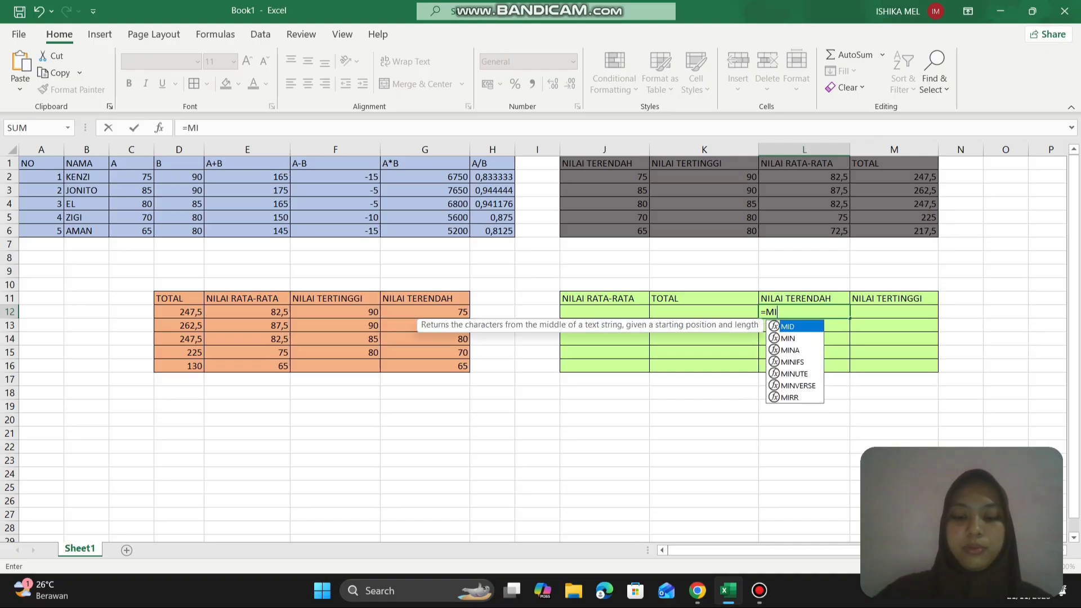
pyautogui.write('N(')
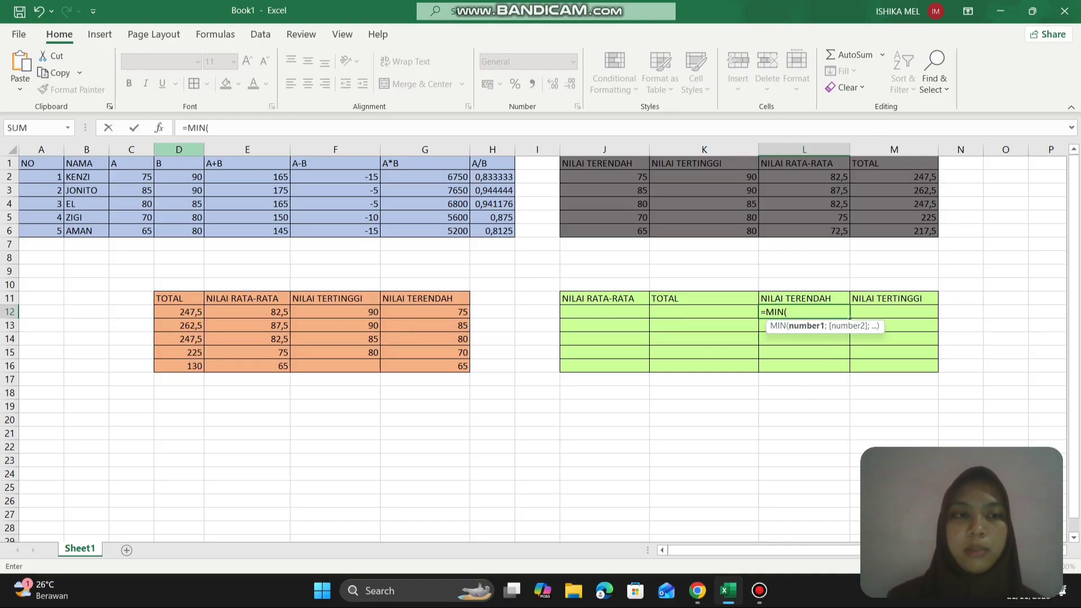
pyautogui.moveTo(141, 175); pyautogui.dragTo(194, 178)
pyautogui.press('Return')
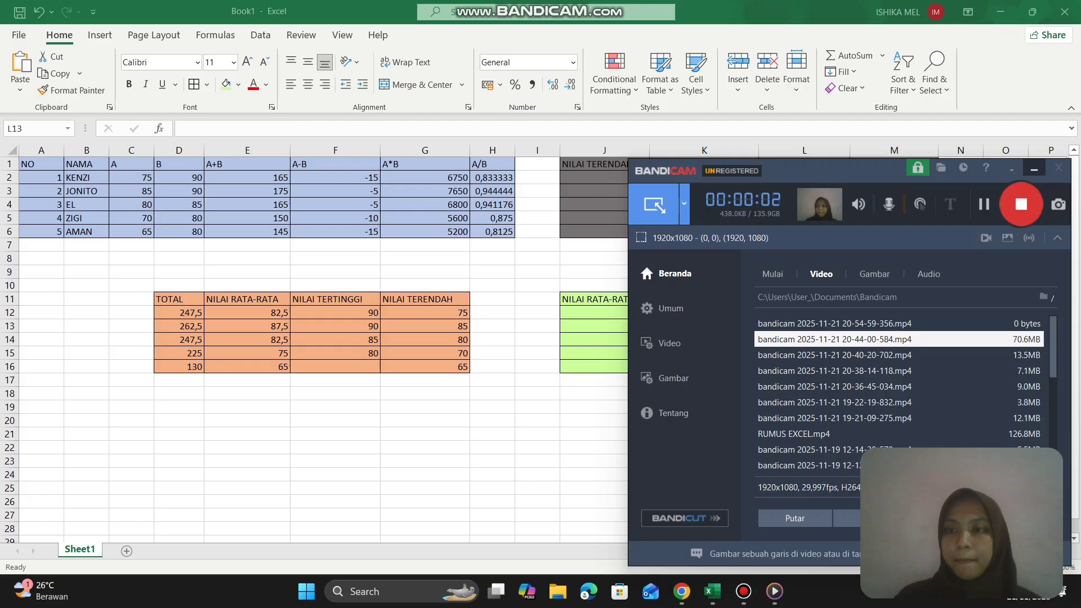
pyautogui.click(1035, 169)
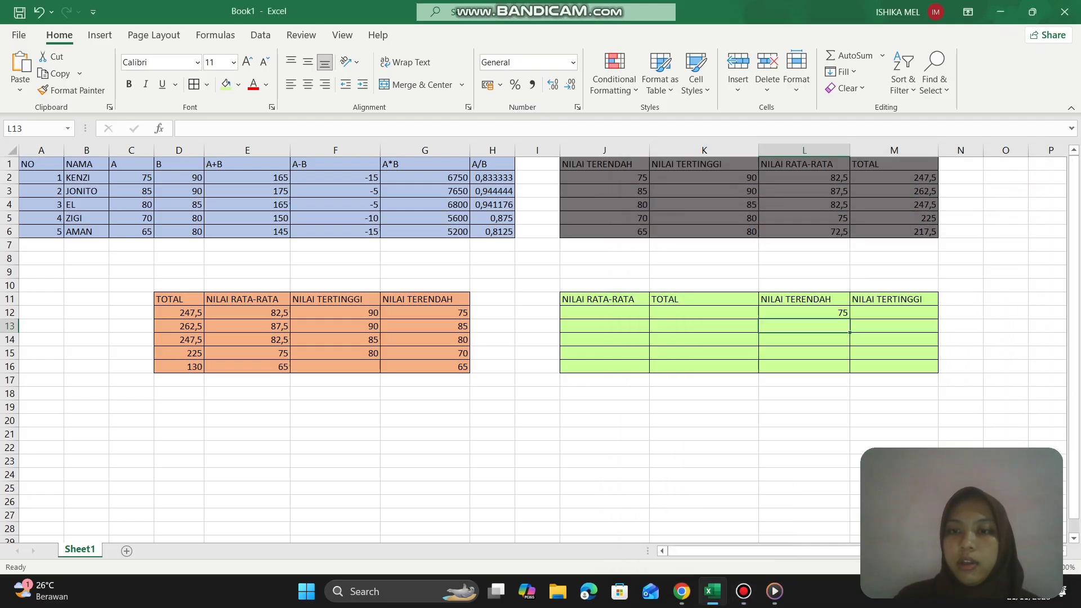
pyautogui.click(811, 316)
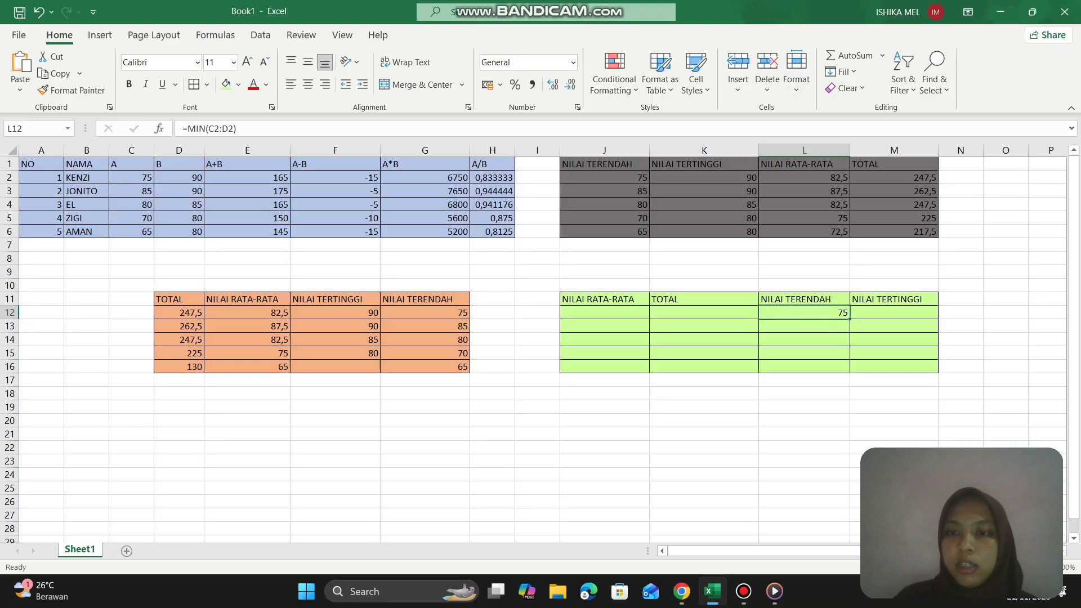
pyautogui.moveTo(850, 319); pyautogui.dragTo(846, 369)
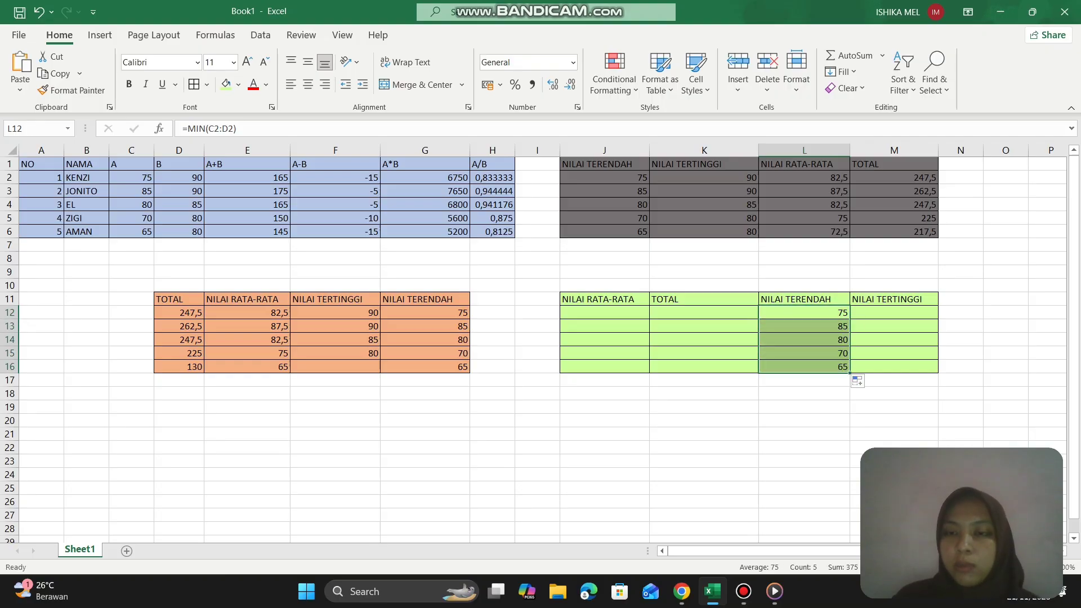
# - Enter the formula =MAX(C2:D2) in M12 under NILAI TERTINGGI of the green table and fill it down through row 16
pyautogui.click(877, 313)
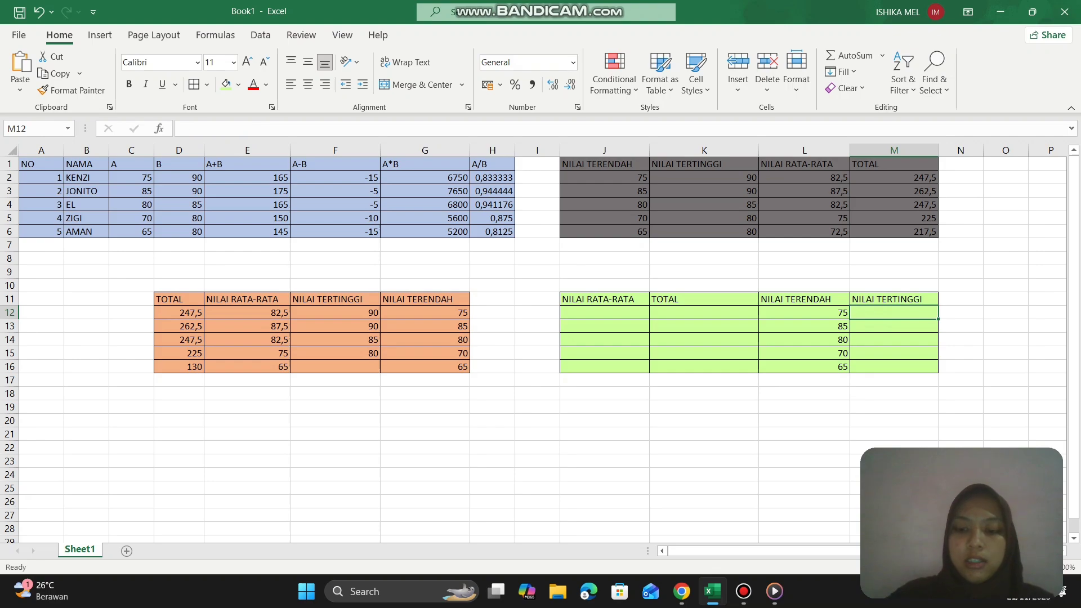
pyautogui.write('=MAX')
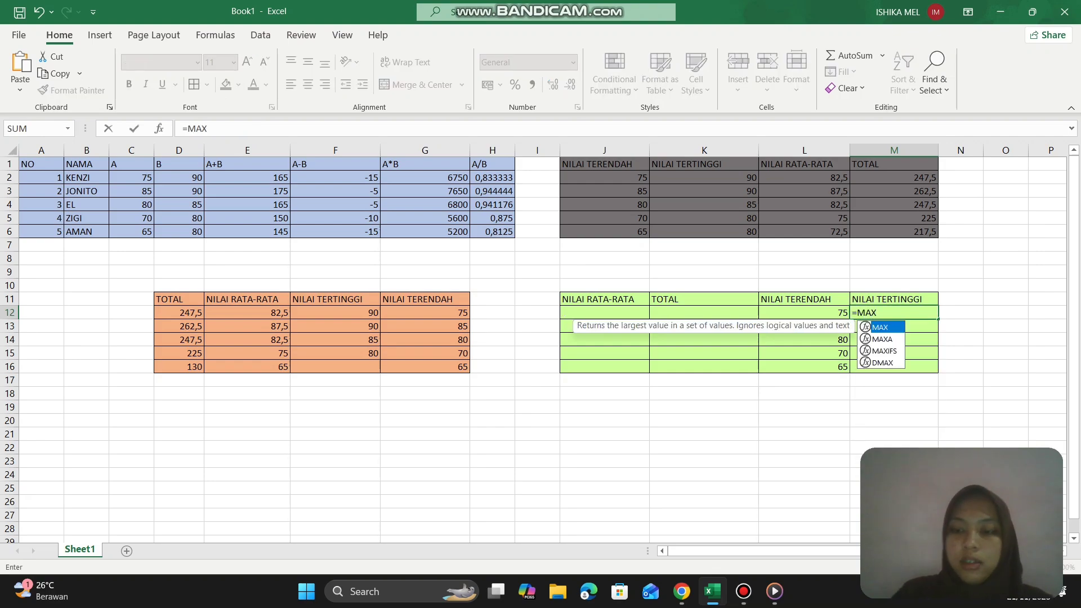
pyautogui.write('(')
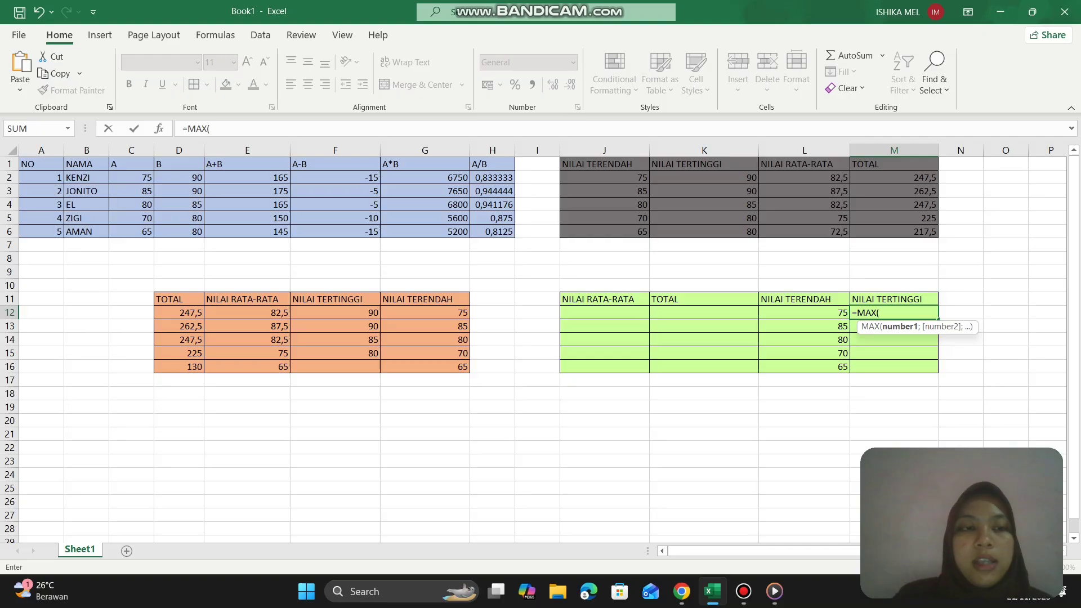
pyautogui.moveTo(134, 180); pyautogui.dragTo(199, 181)
pyautogui.press('Return')
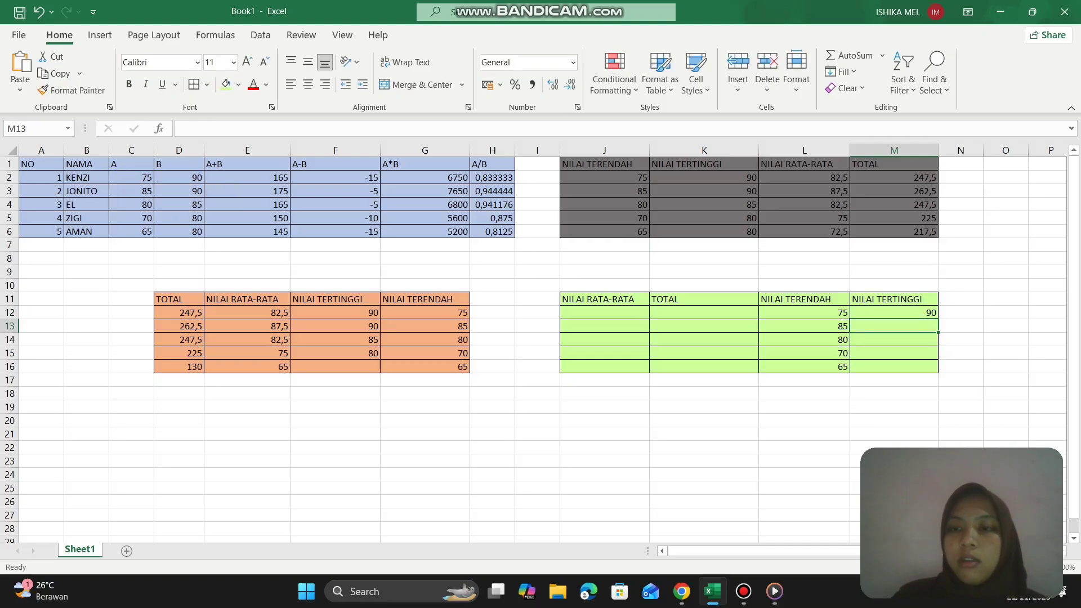
pyautogui.click(864, 314)
pyautogui.moveTo(938, 318); pyautogui.dragTo(936, 369)
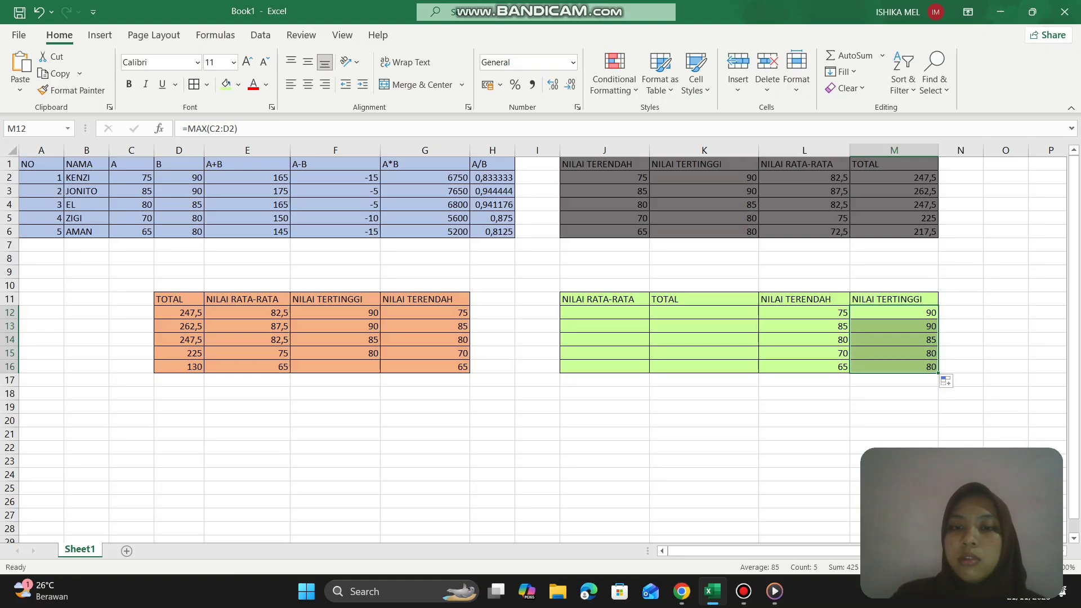
# - Enter the formula =AVERAGE(L12:M12) in J12 under NILAI RATA-RATA of the green table and fill it down through row 16
pyautogui.click(635, 313)
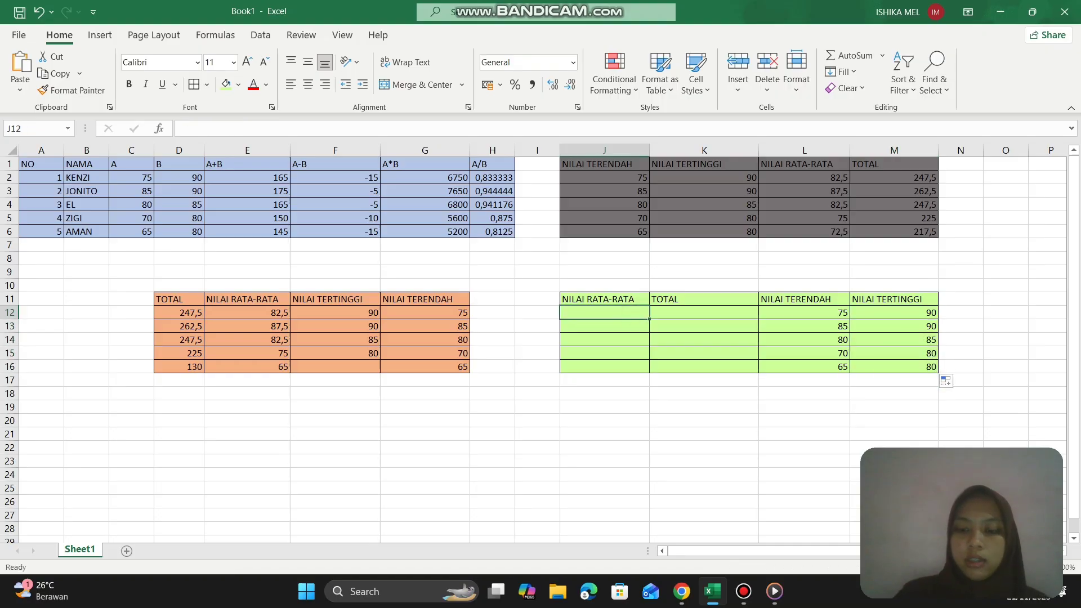
pyautogui.write('=AVERGAE')
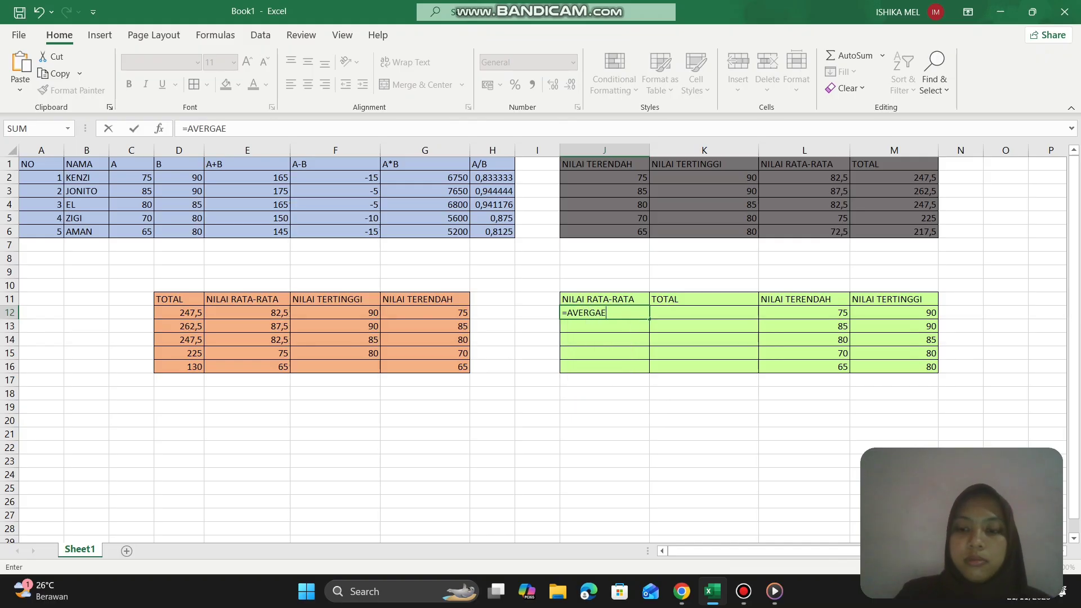
pyautogui.press('BackSpace')
pyautogui.press('BackSpace')
pyautogui.press('BackSpace')
pyautogui.press('BackSpace')
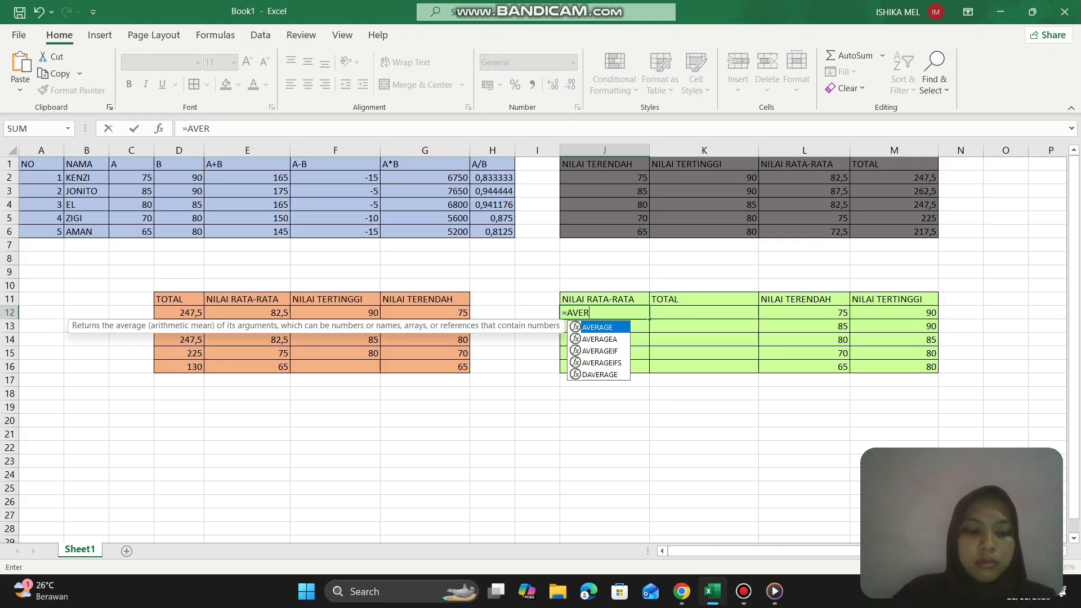
pyautogui.write('AGE')
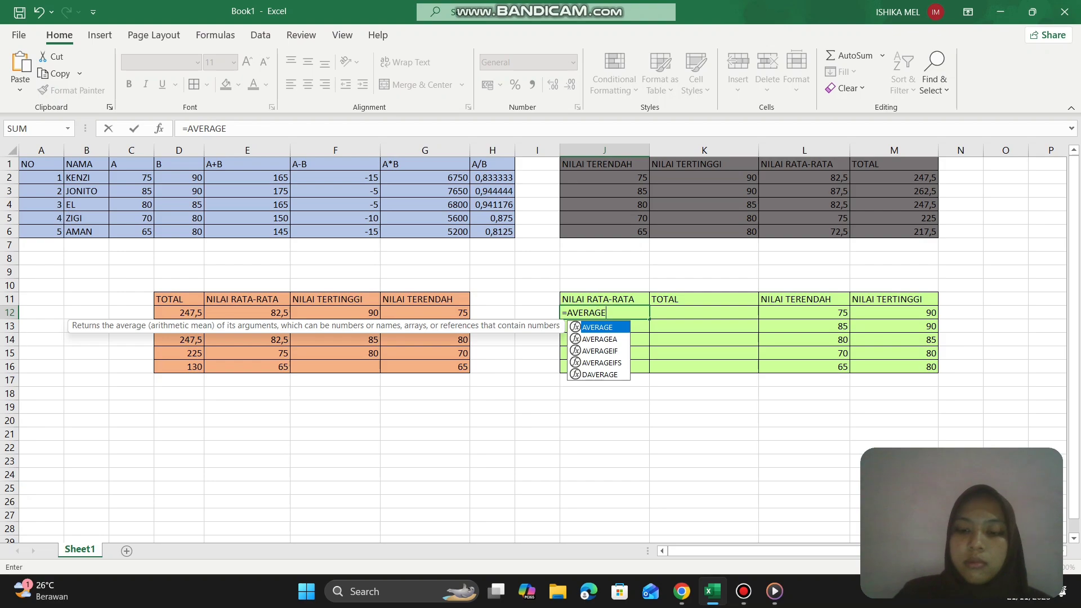
pyautogui.write('(')
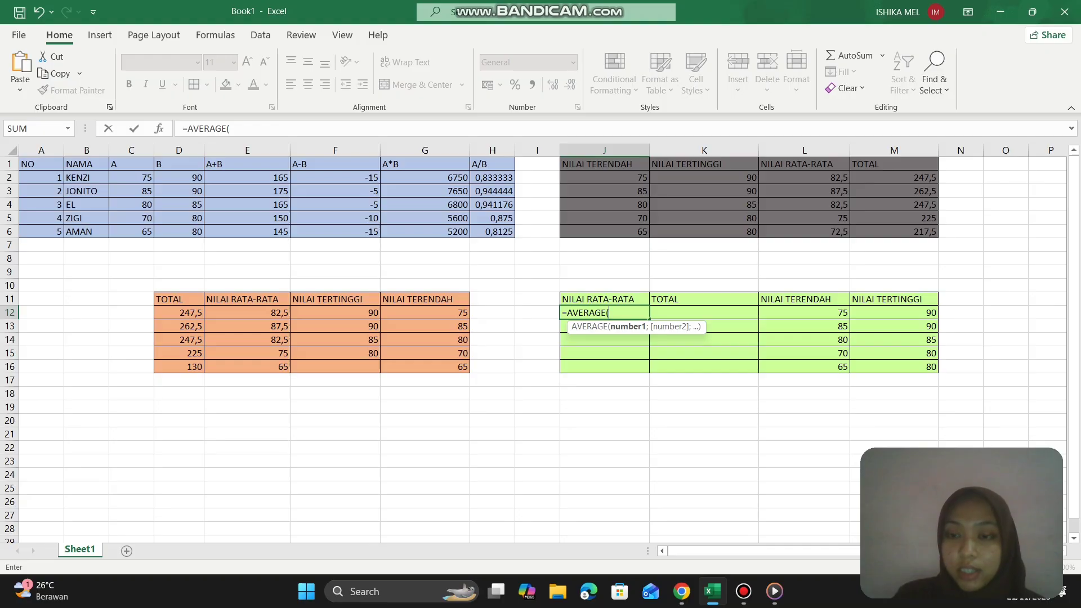
pyautogui.moveTo(833, 313); pyautogui.dragTo(929, 314)
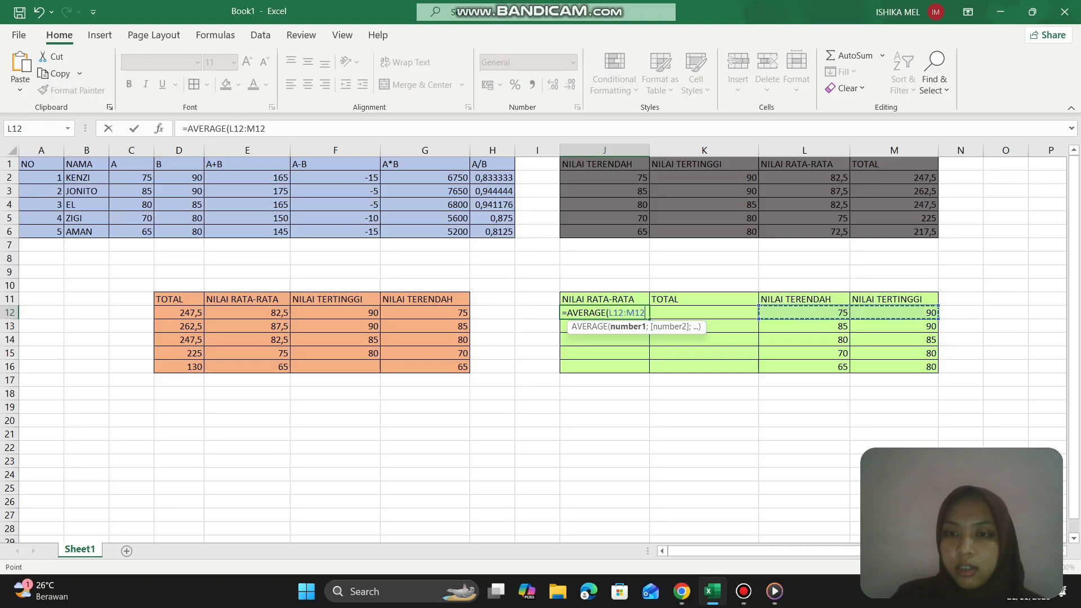
pyautogui.write(')')
pyautogui.press('Return')
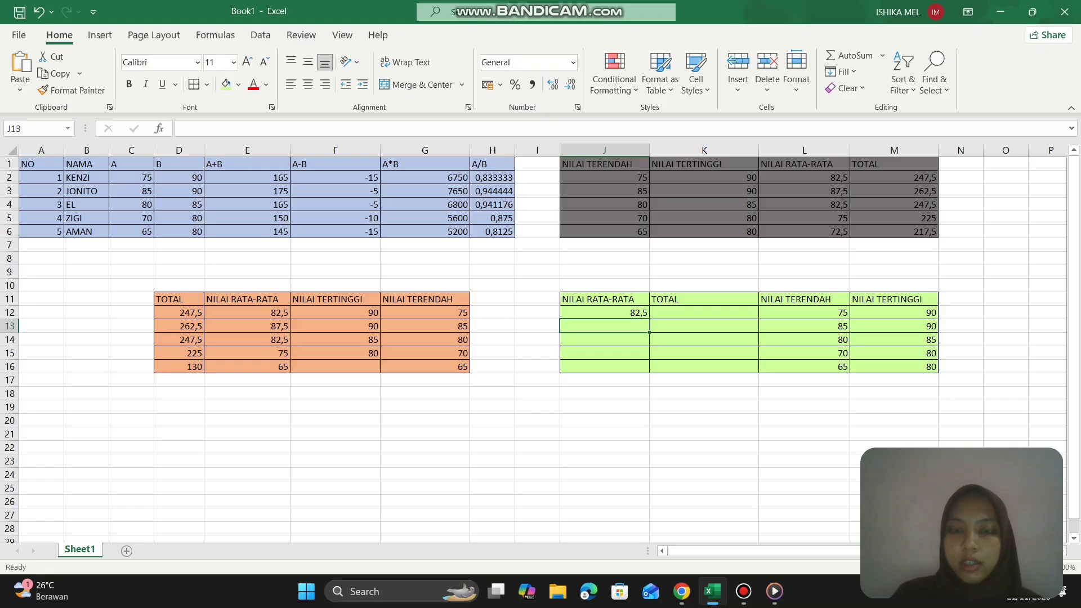
pyautogui.click(641, 313)
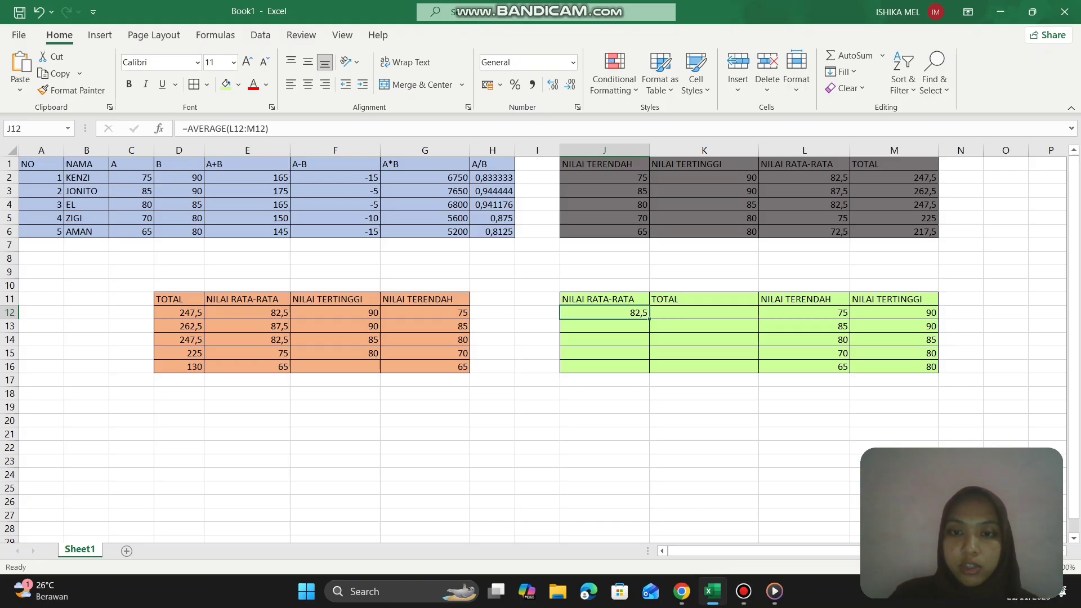
pyautogui.moveTo(649, 319); pyautogui.dragTo(648, 373)
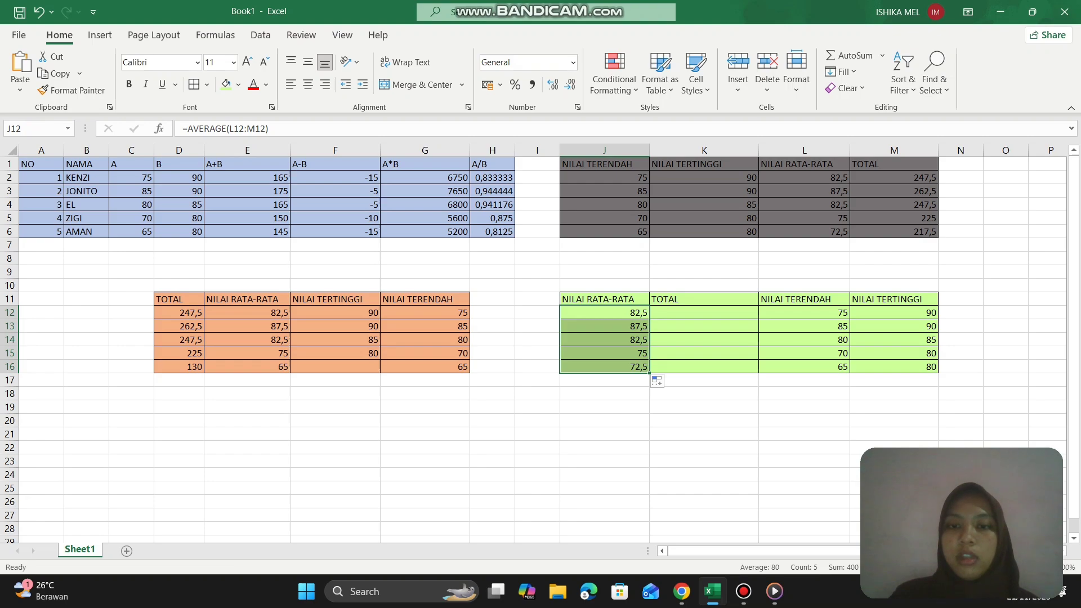
# - Enter the formula =SUM(L12;M12;J12) in K12 under TOTAL of the green table and fill it down through row 16
pyautogui.click(662, 315)
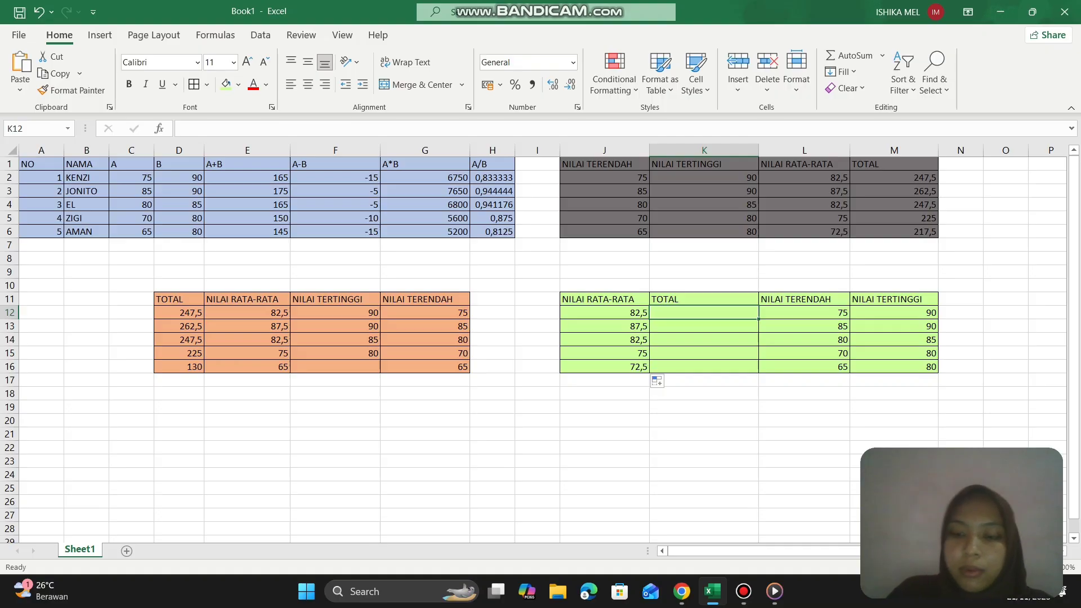
pyautogui.write('=SUM')
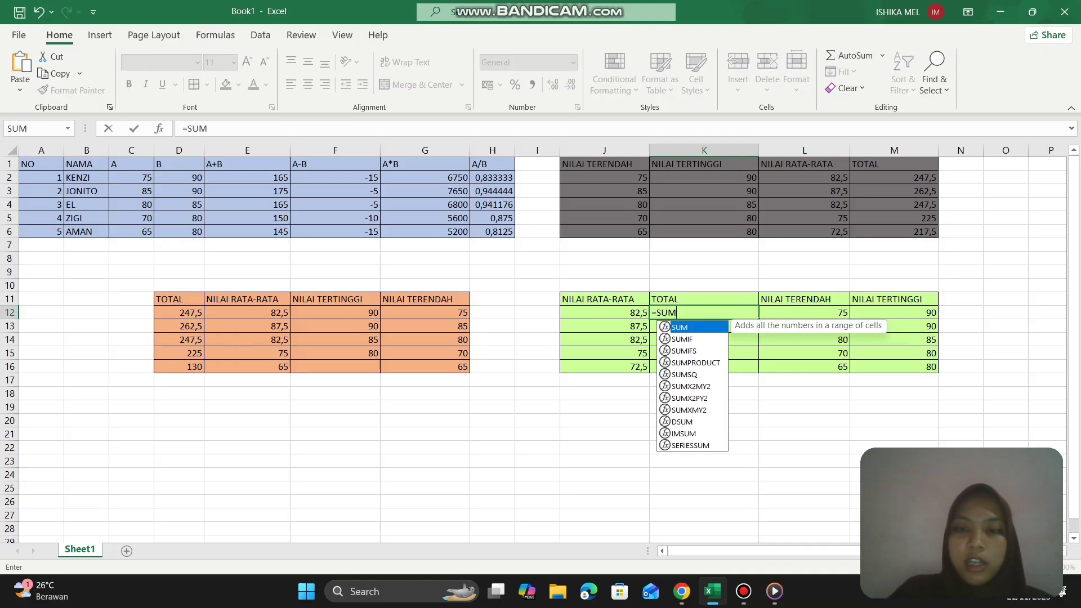
pyautogui.write('(')
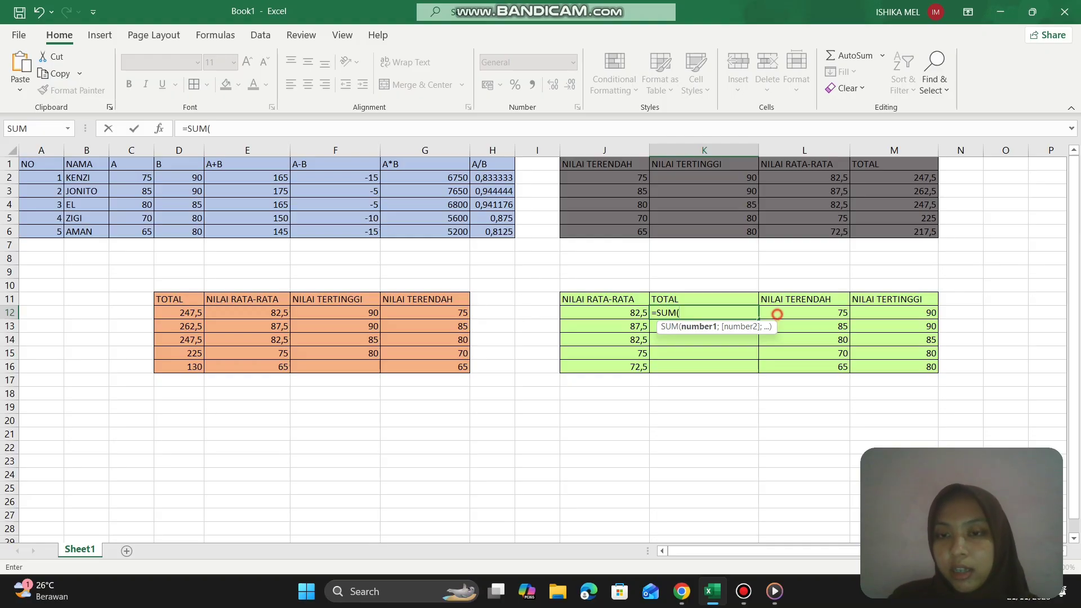
pyautogui.click(777, 313)
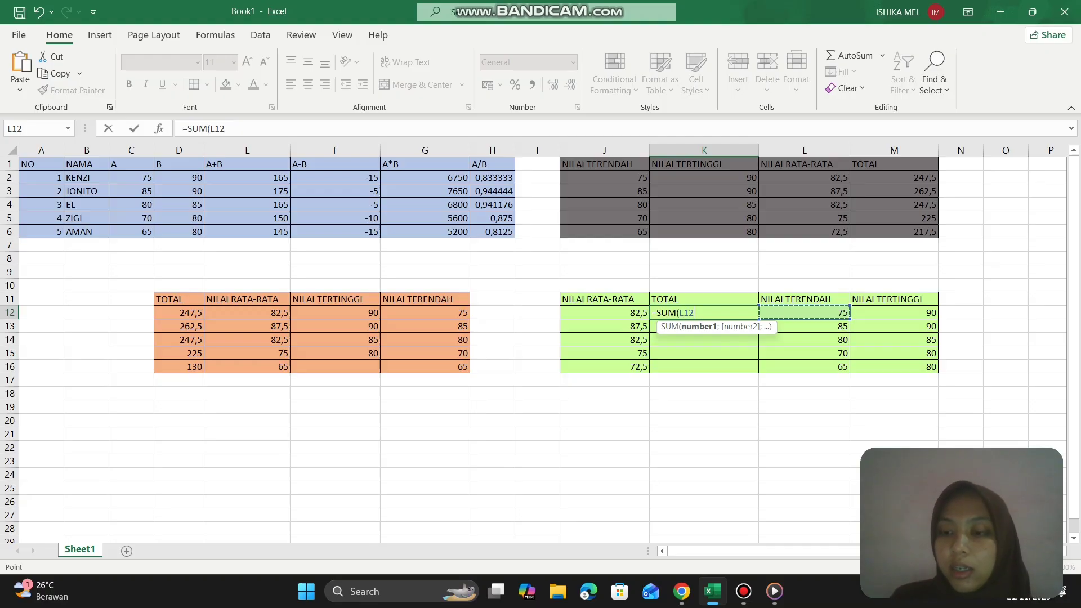
pyautogui.write(';')
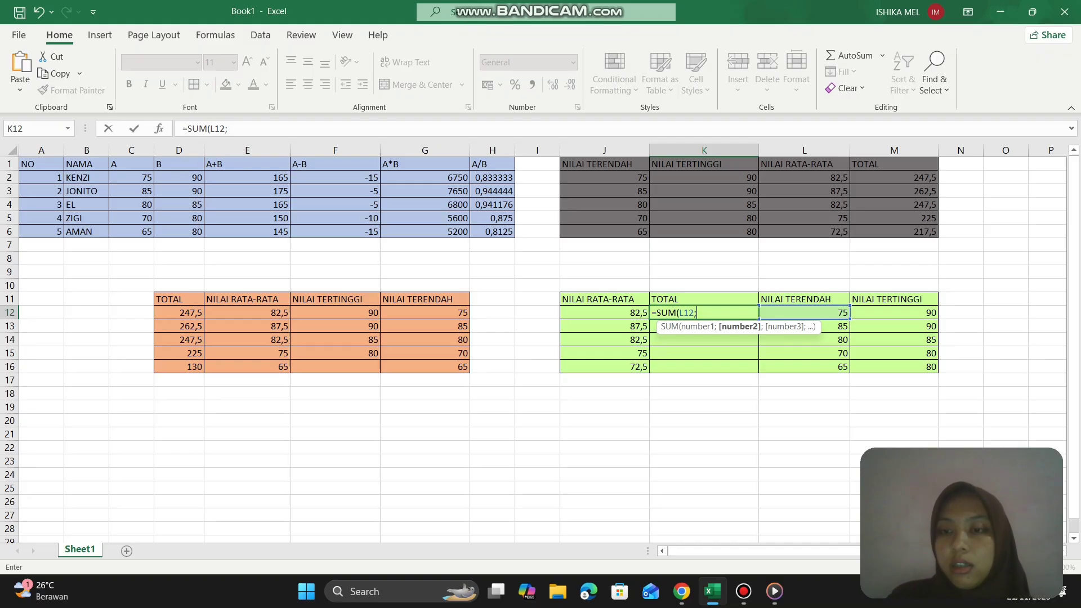
pyautogui.click(867, 314)
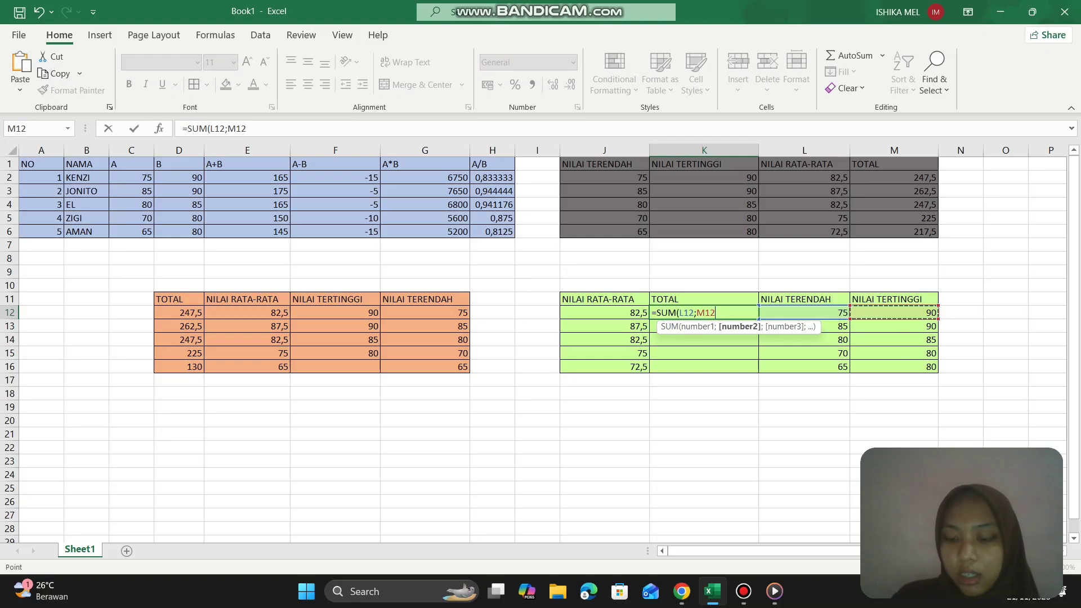
pyautogui.write(';')
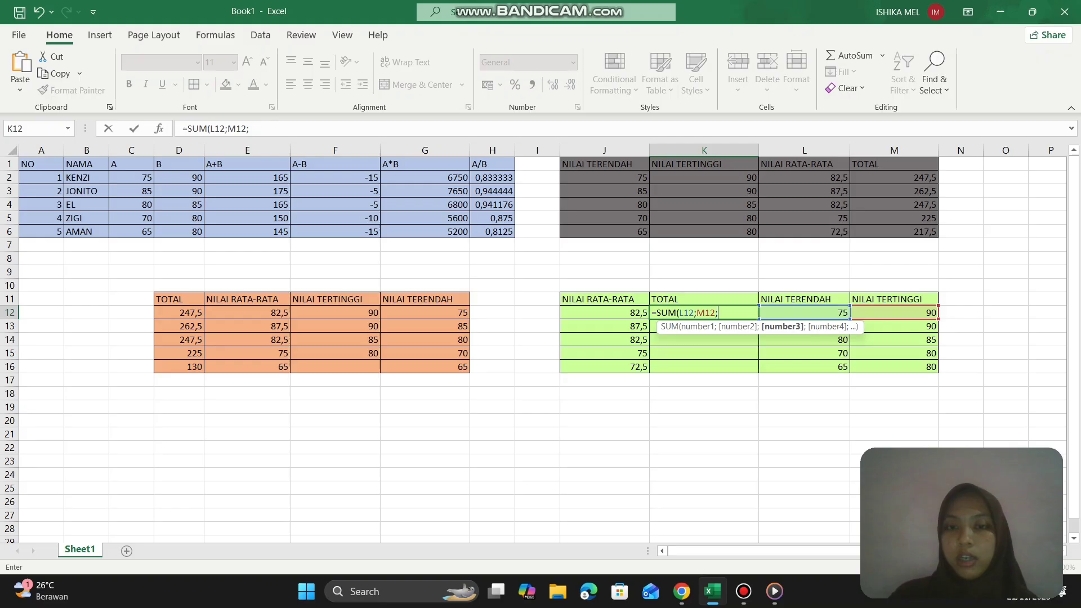
pyautogui.press('Left')
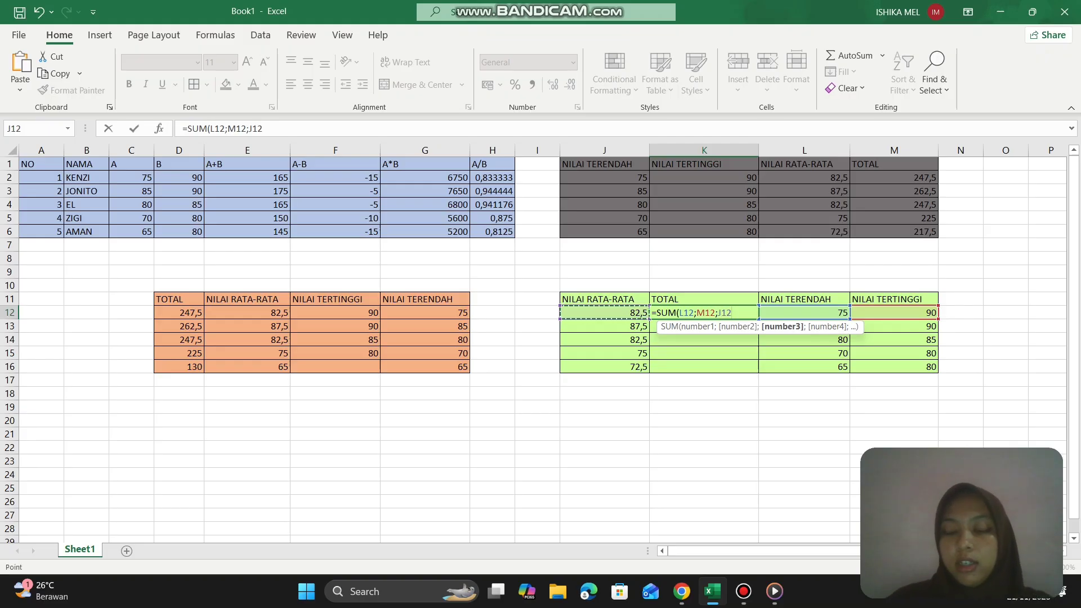
pyautogui.press('Return')
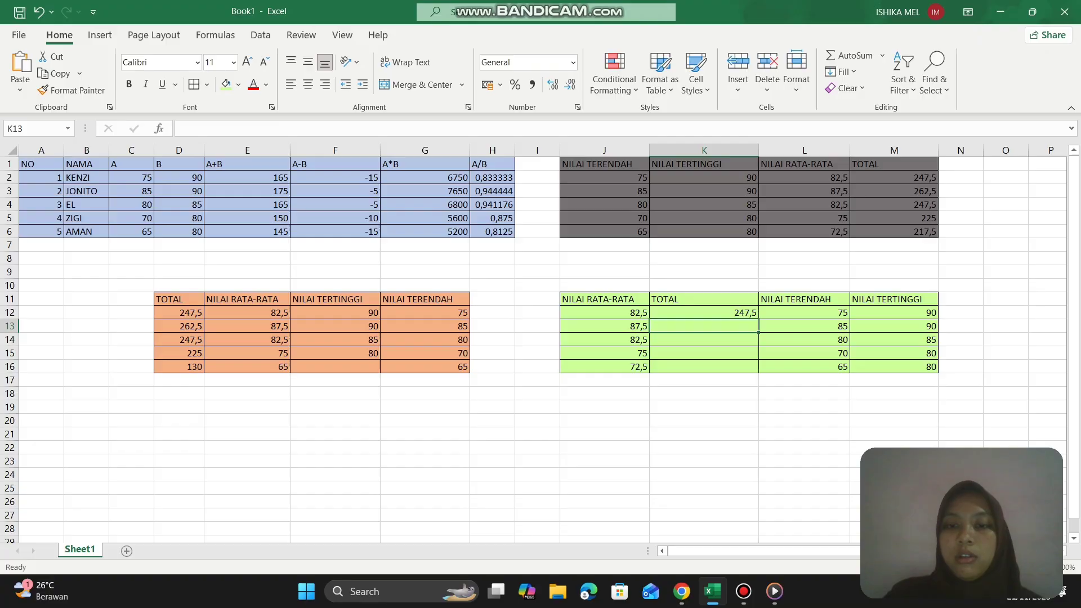
pyautogui.click(679, 311)
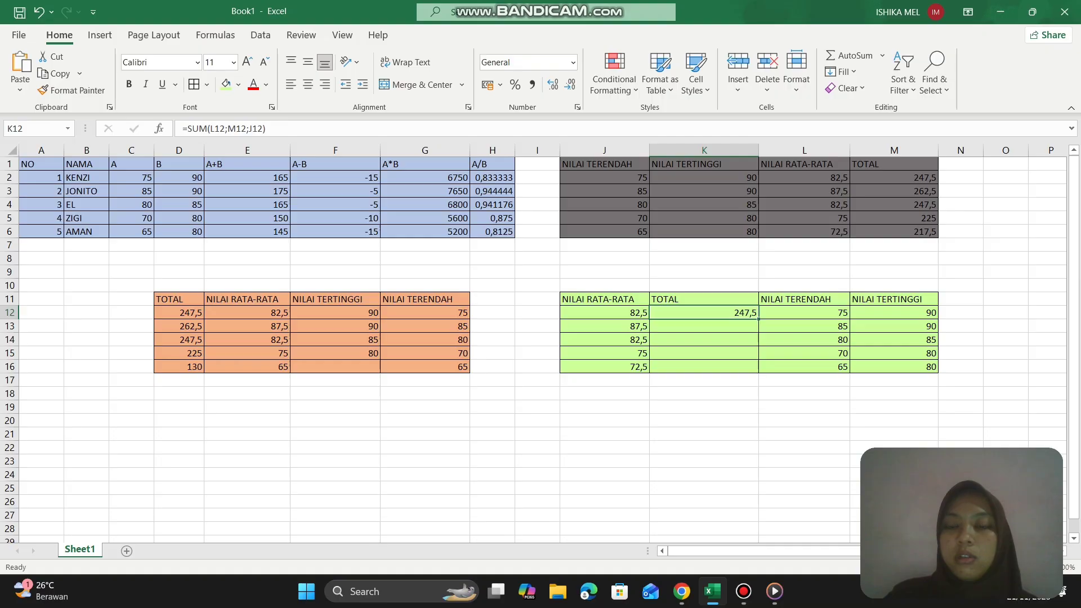
pyautogui.moveTo(759, 319); pyautogui.dragTo(758, 369)
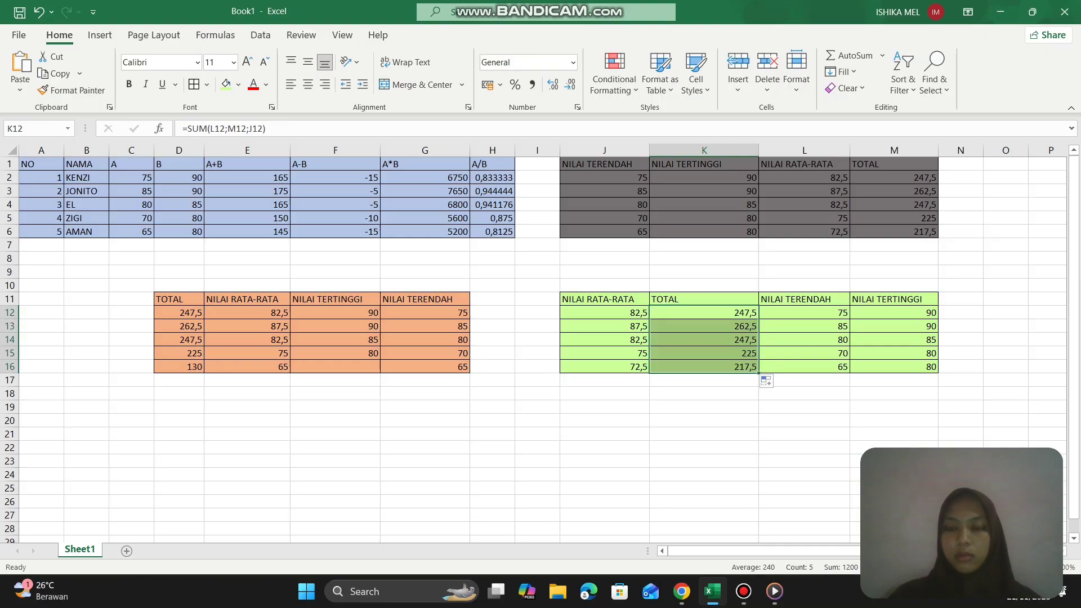
pyautogui.click(635, 409)
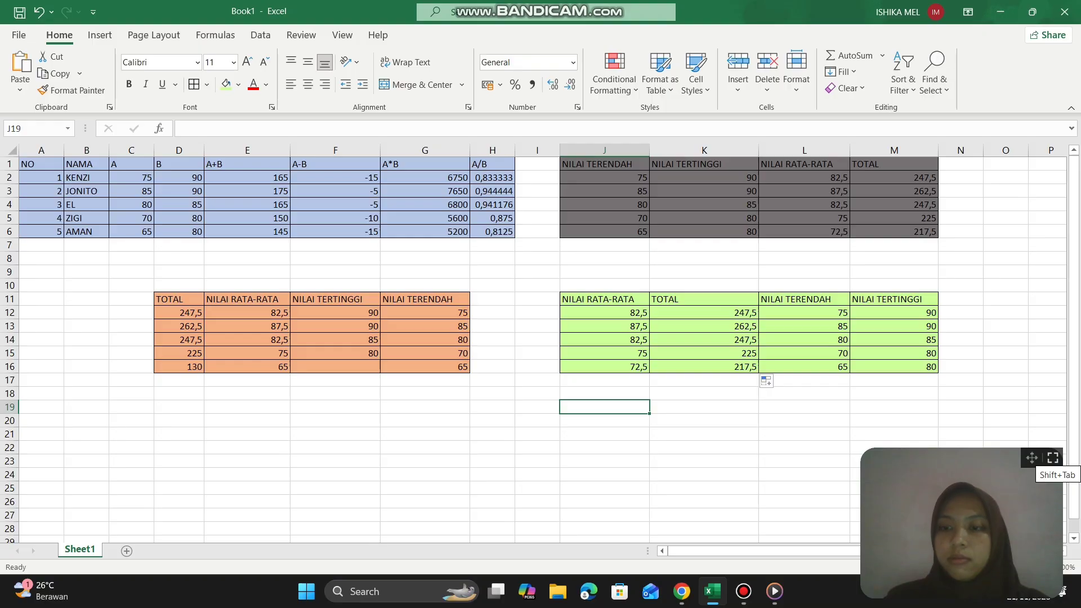
pyautogui.click(744, 592)
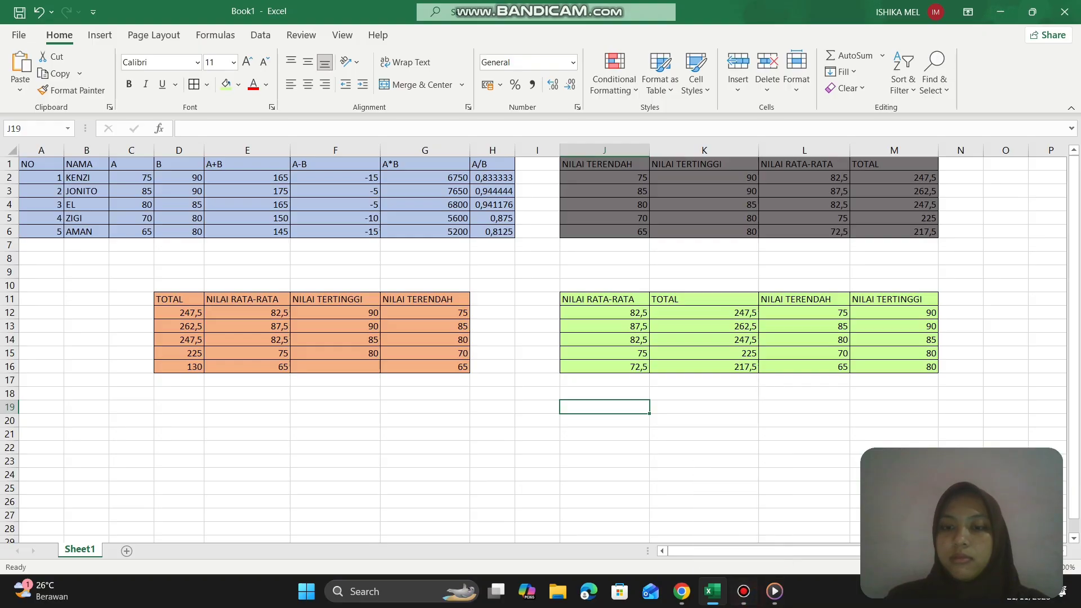